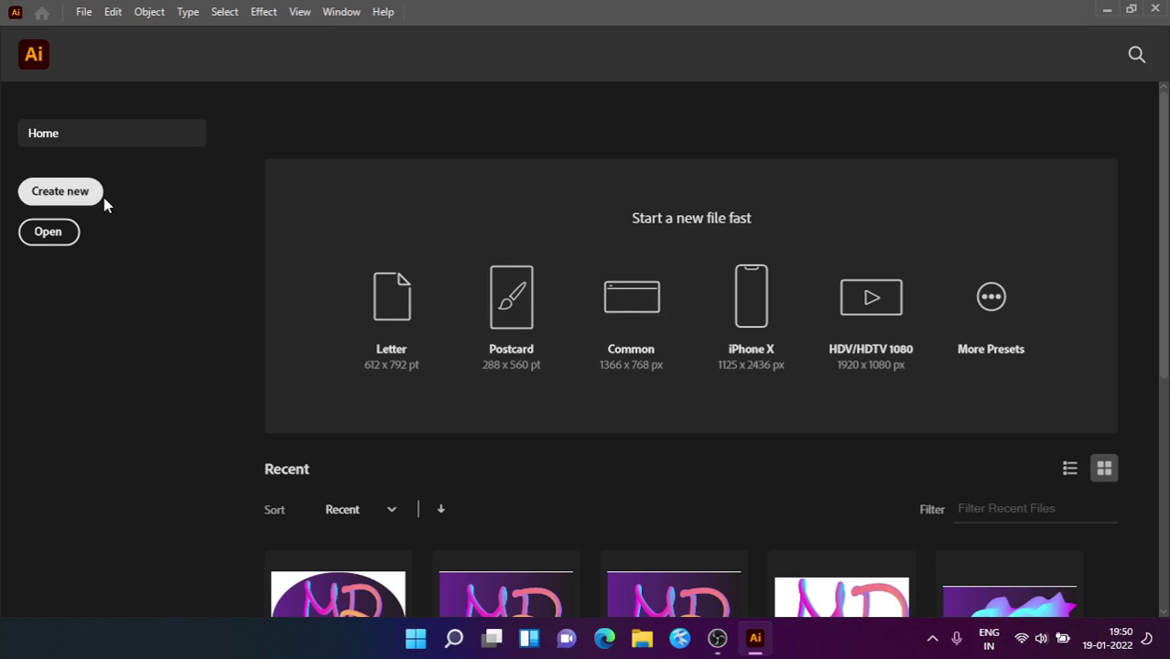
Step: Create a new landscape Letter document measuring 792 x 612 pt
click(60, 192)
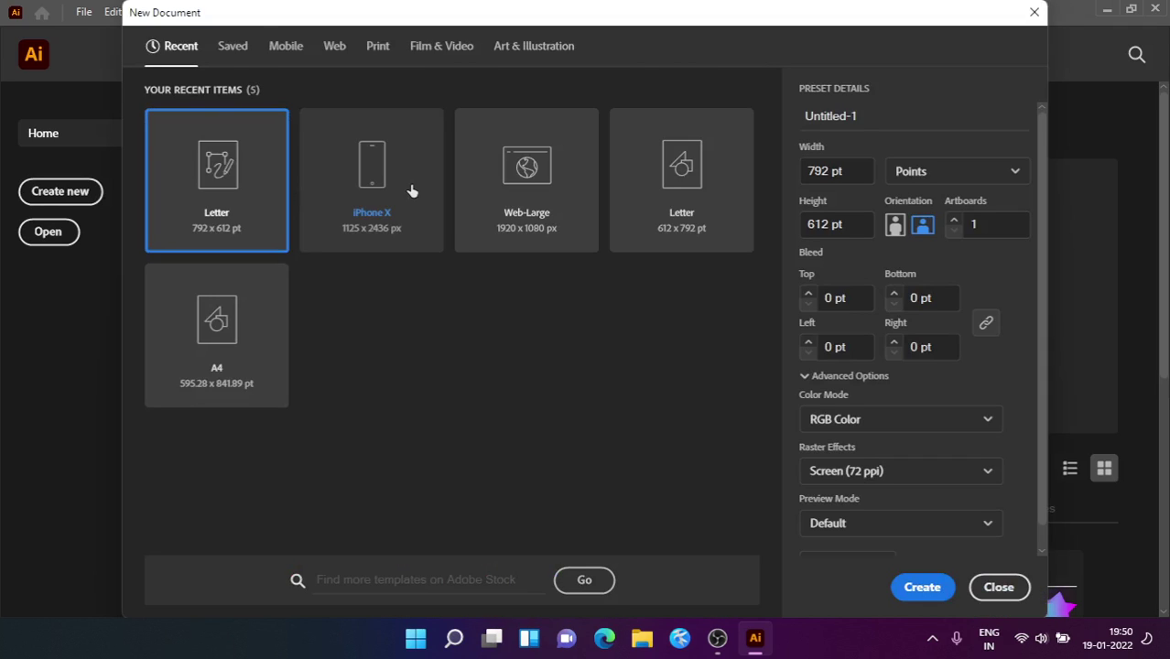
click(412, 190)
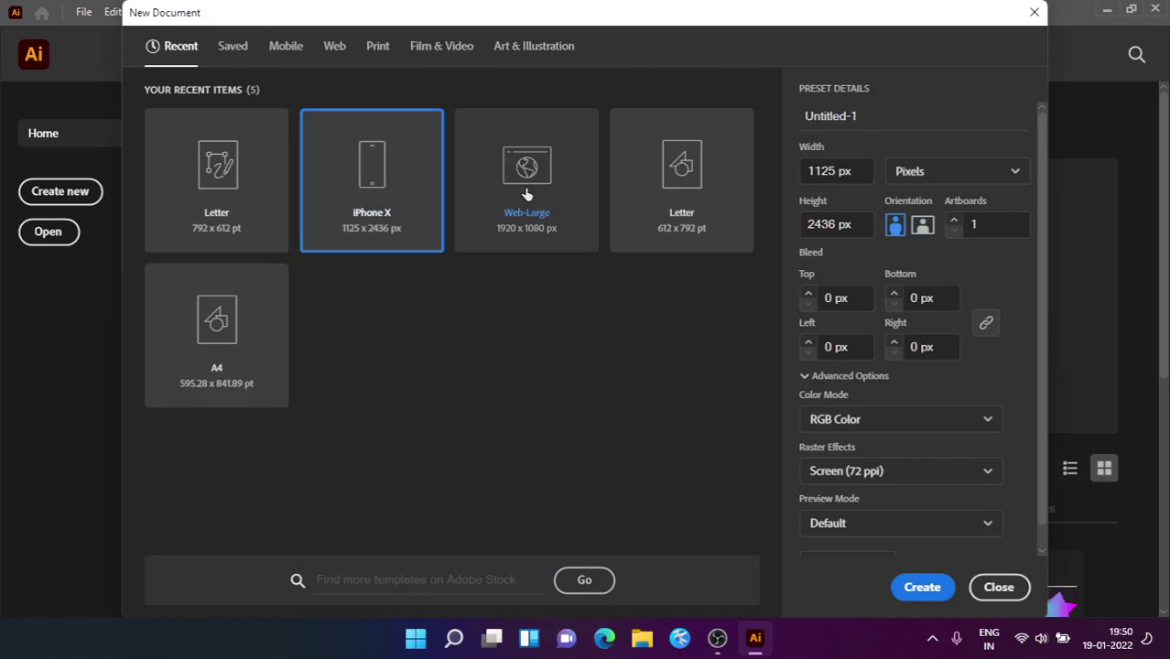
click(919, 589)
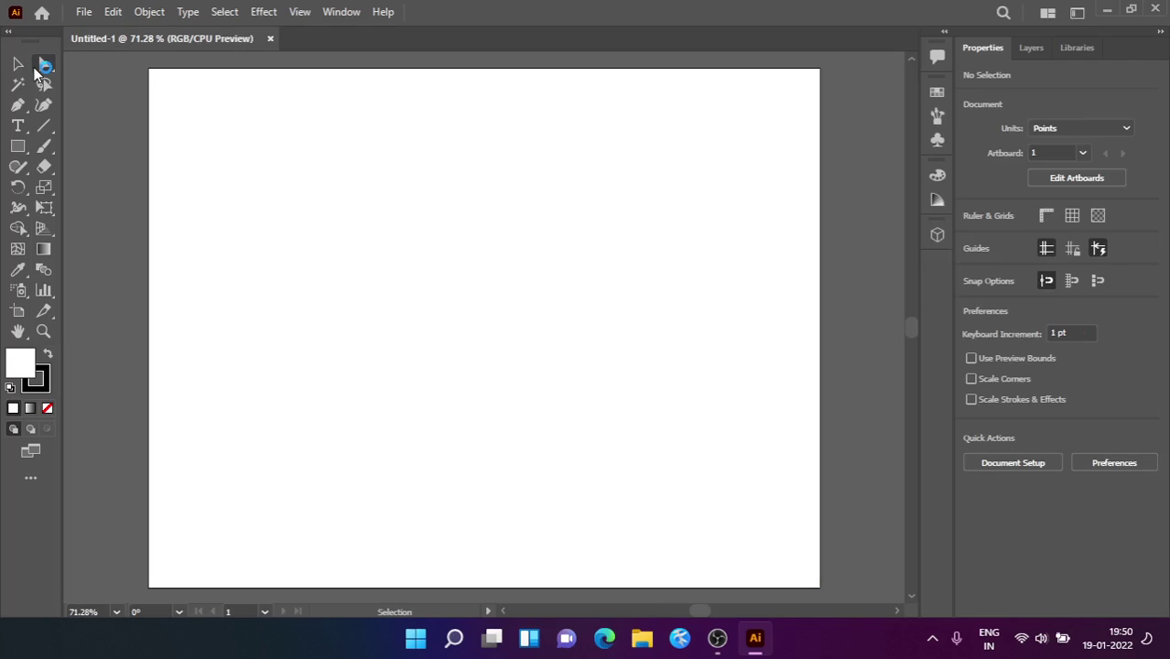
Step: Draw a rectangle that covers the whole artboard, with the layer list shown
click(18, 147)
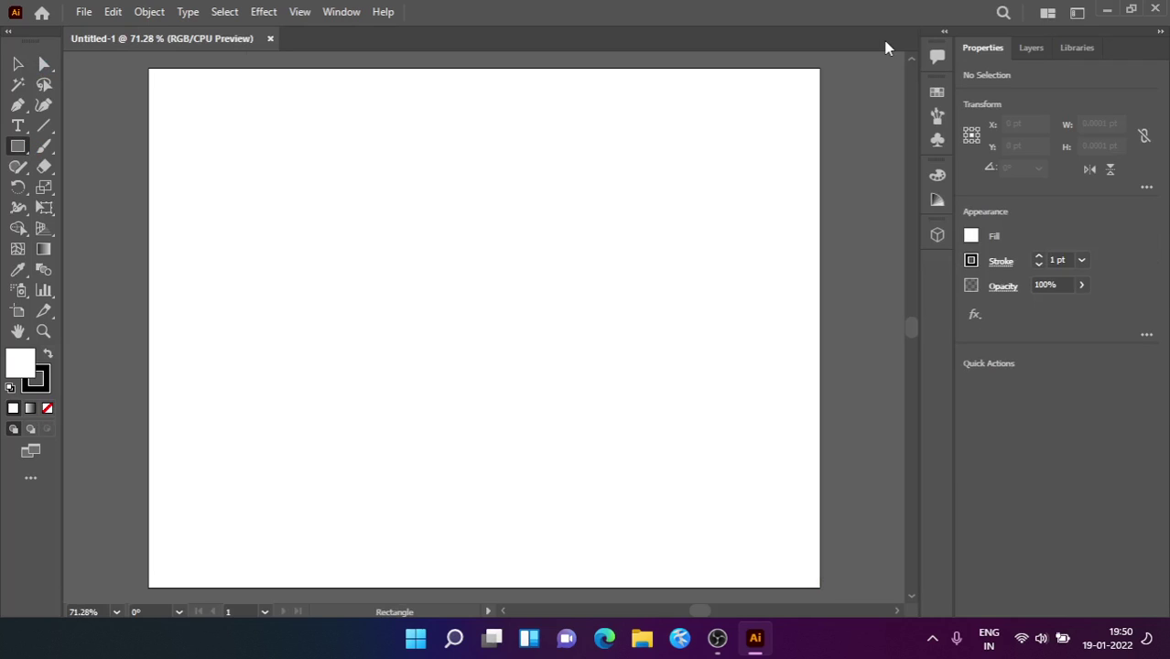
click(1033, 48)
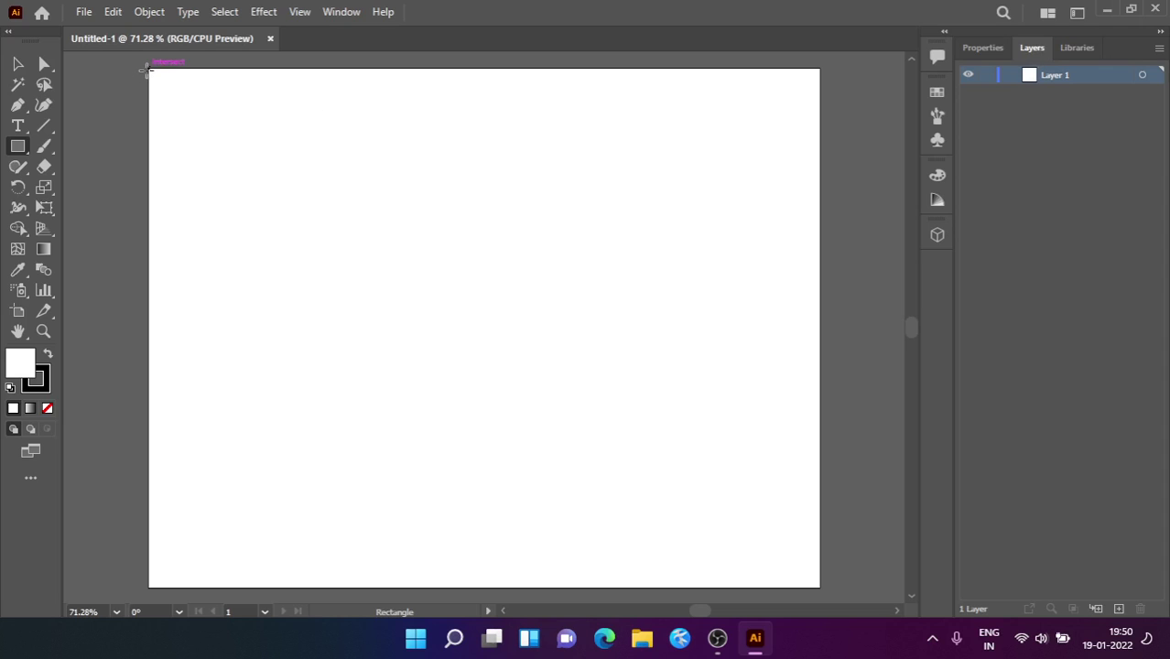
drag(148, 68, 822, 511)
scroll(884, 365, up, 3)
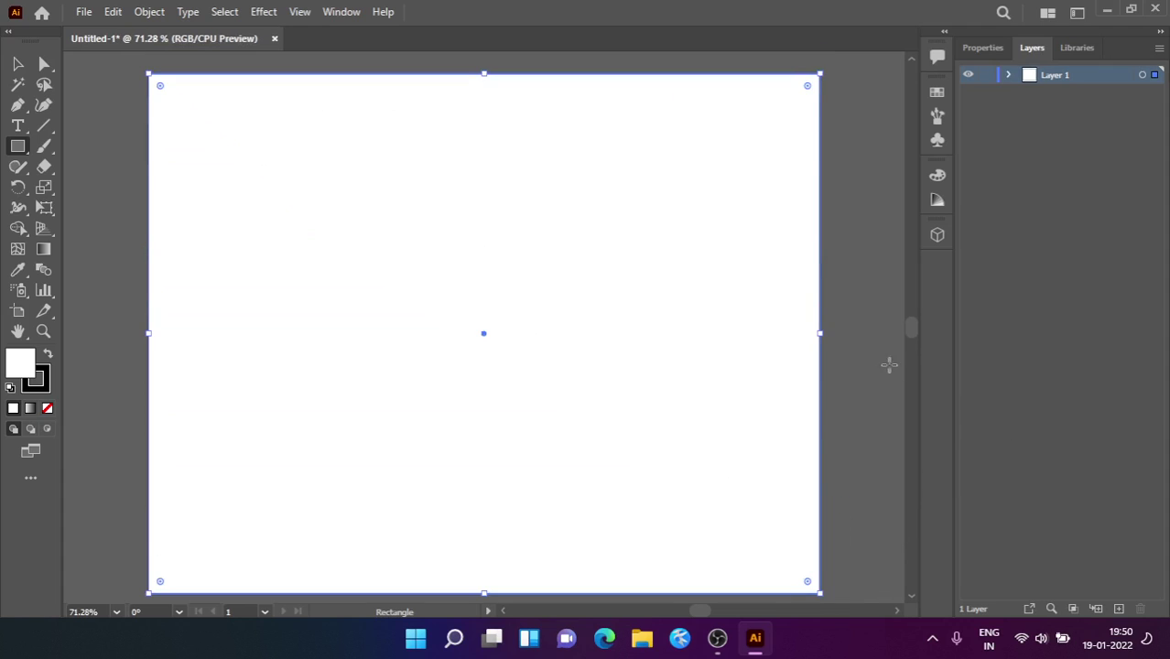
scroll(884, 366, down, 1)
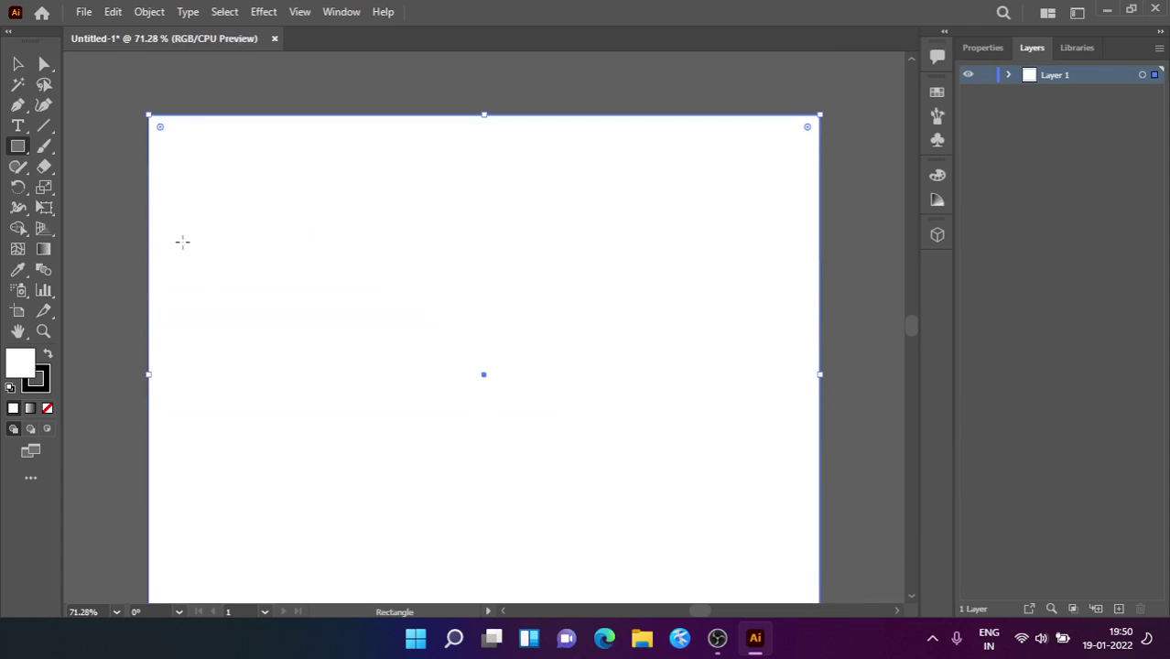
Step: Fill the rectangle with a linear gradient from light purple (C=26 M=41 Y=0 K=0) to black, and lock the rectangle
click(50, 256)
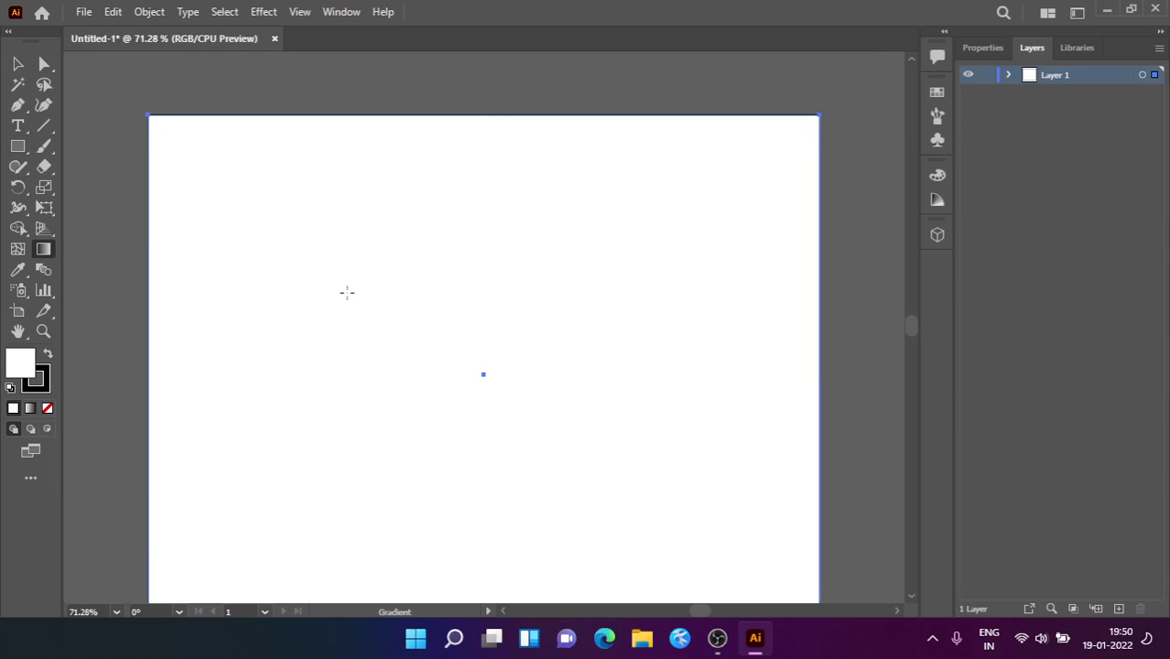
click(209, 300)
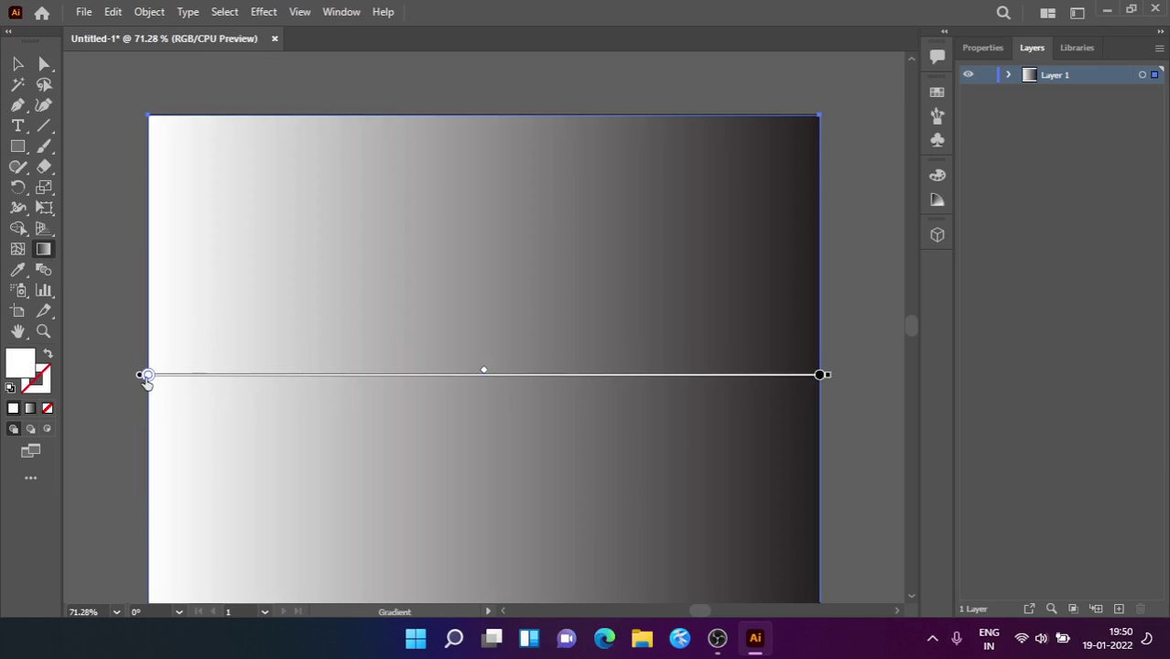
double_click(146, 377)
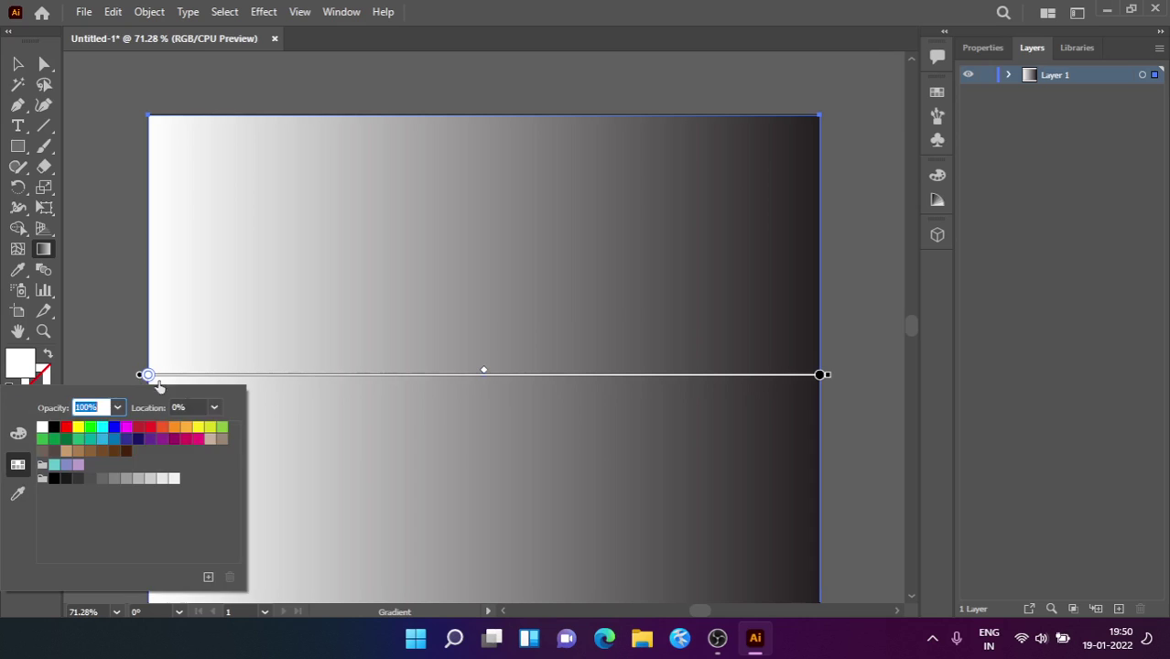
click(102, 428)
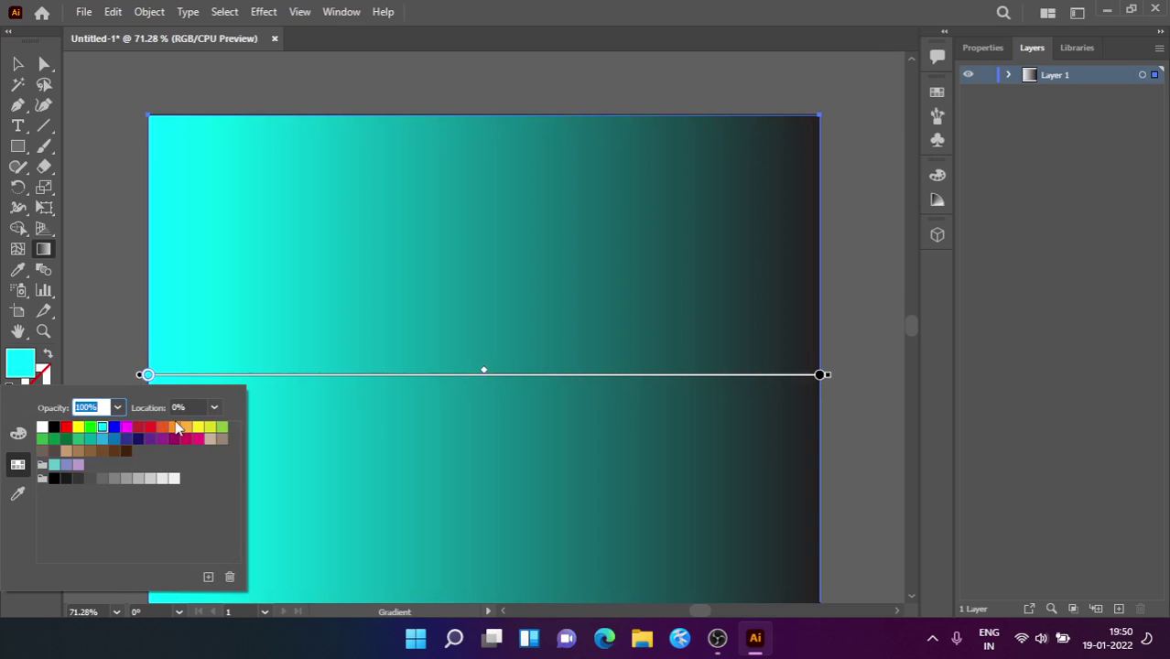
click(126, 440)
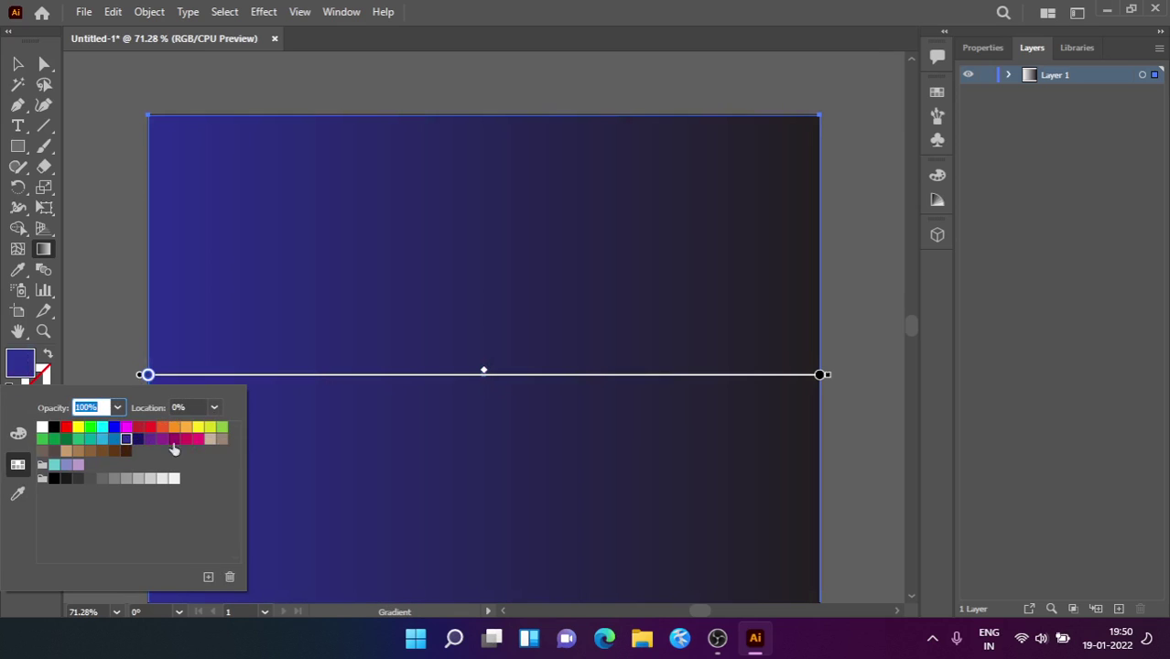
click(221, 440)
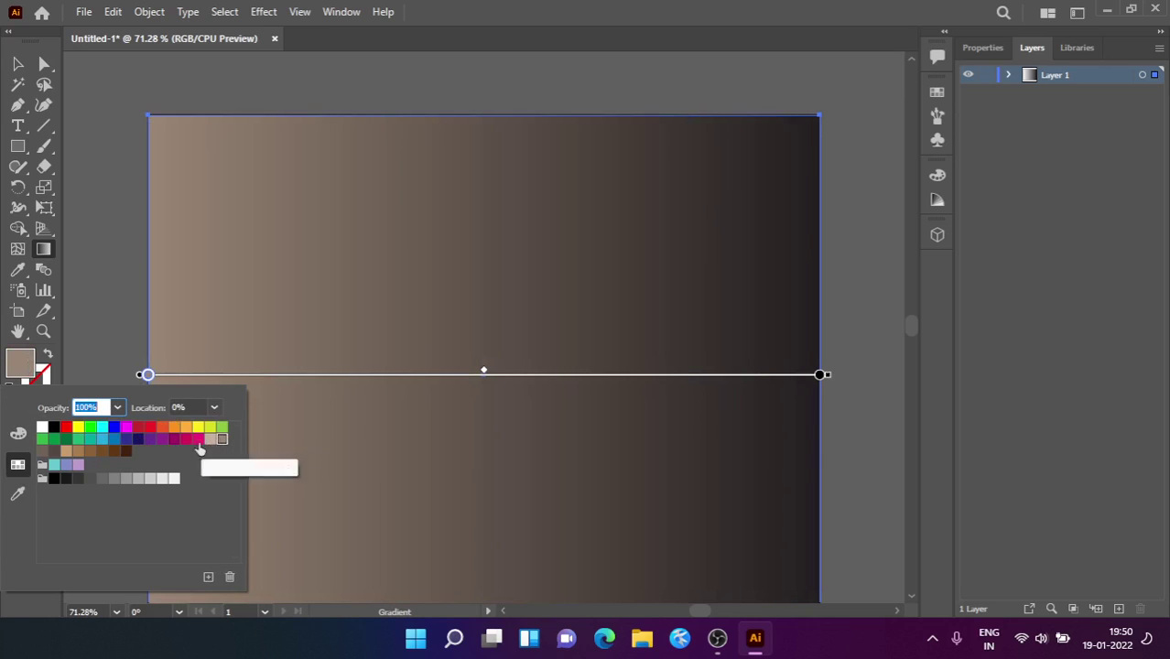
click(79, 466)
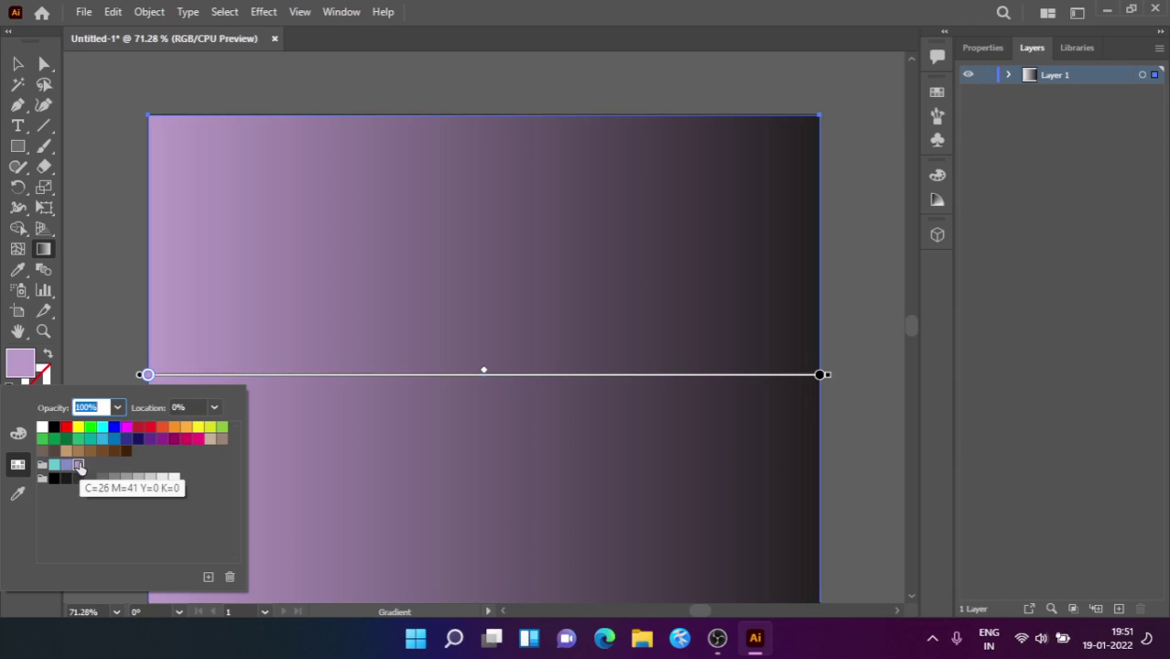
click(86, 214)
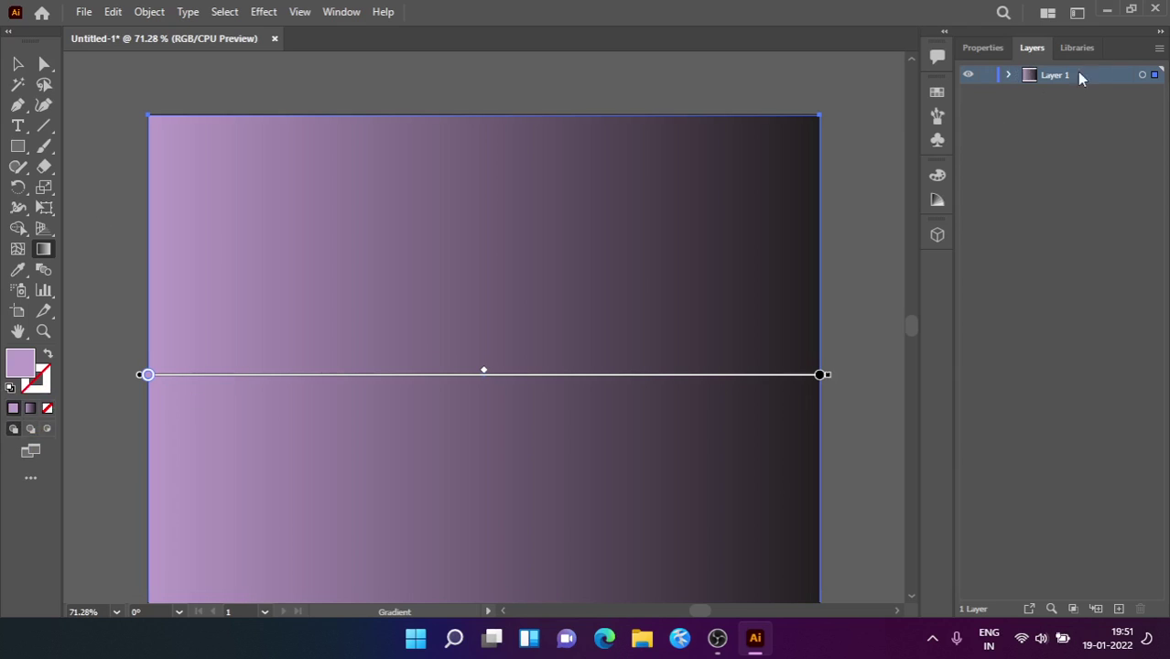
click(1010, 75)
click(987, 92)
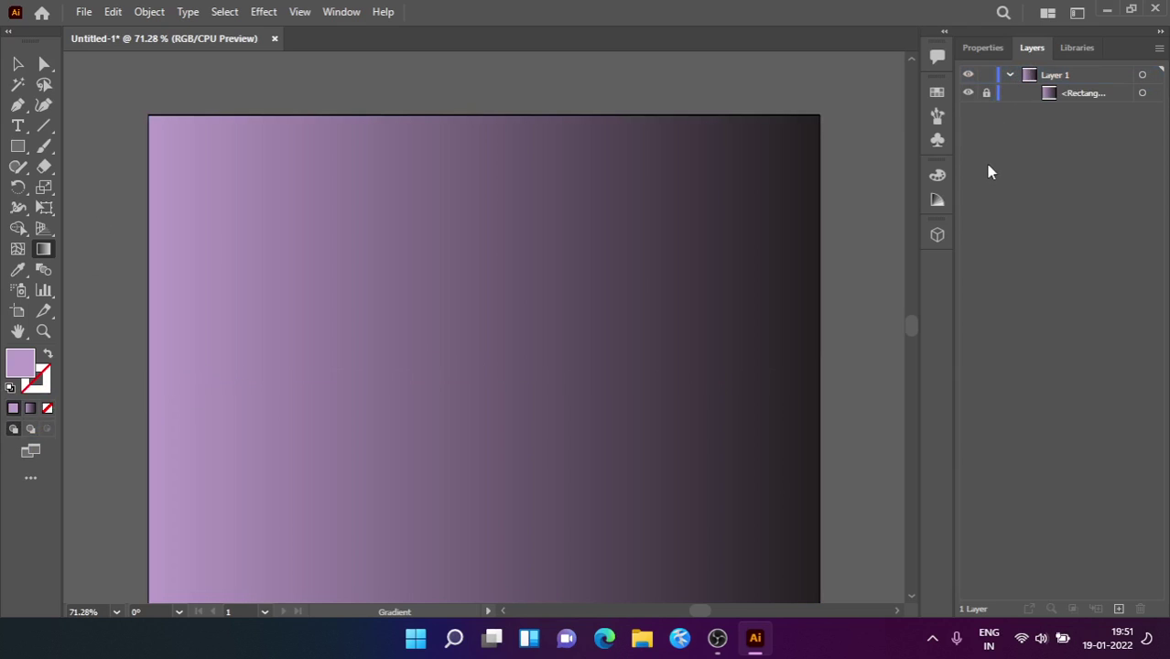
Step: Draw a small circle near the artboard's upper-left corner with the Ellipse tool
click(19, 147)
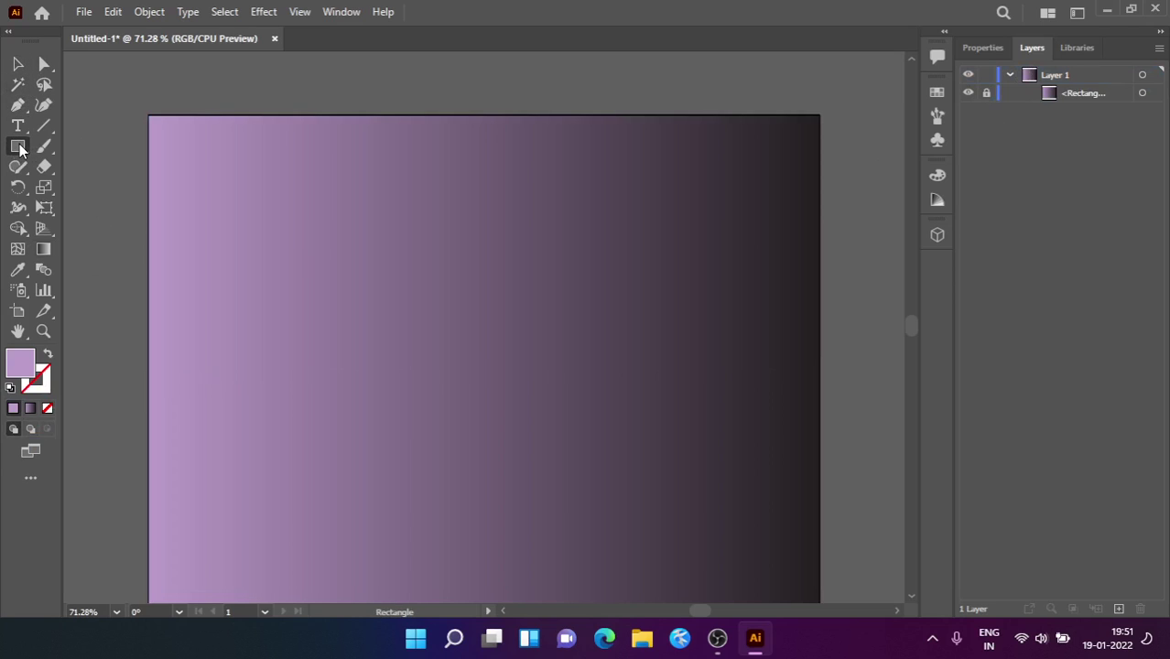
click(11, 148)
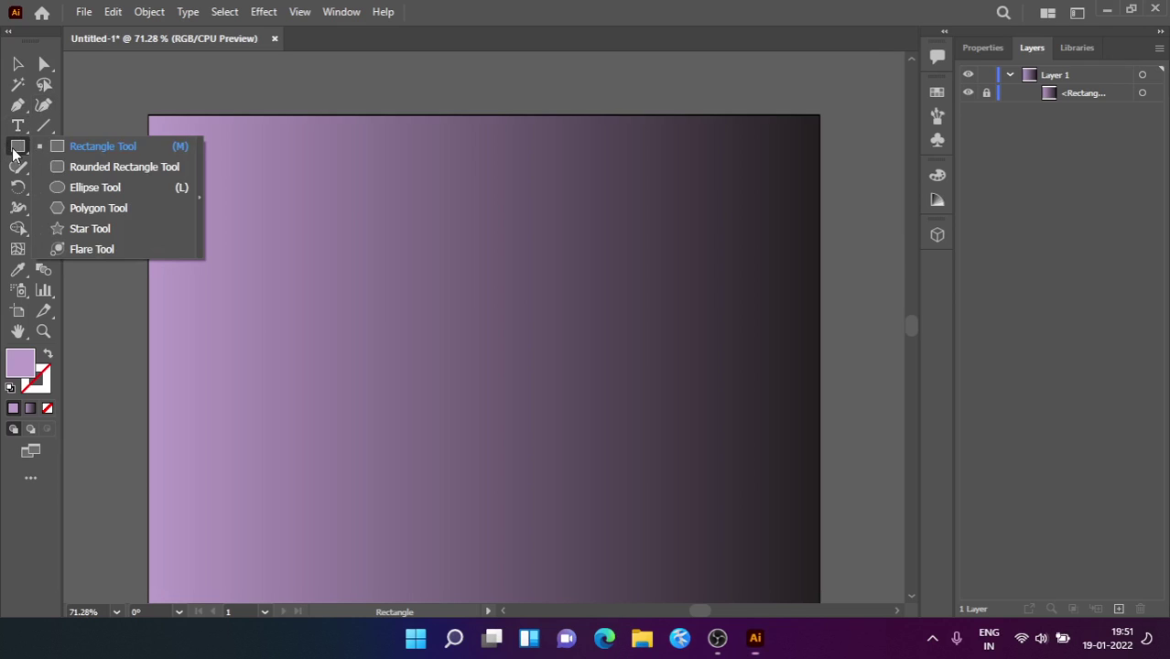
click(61, 187)
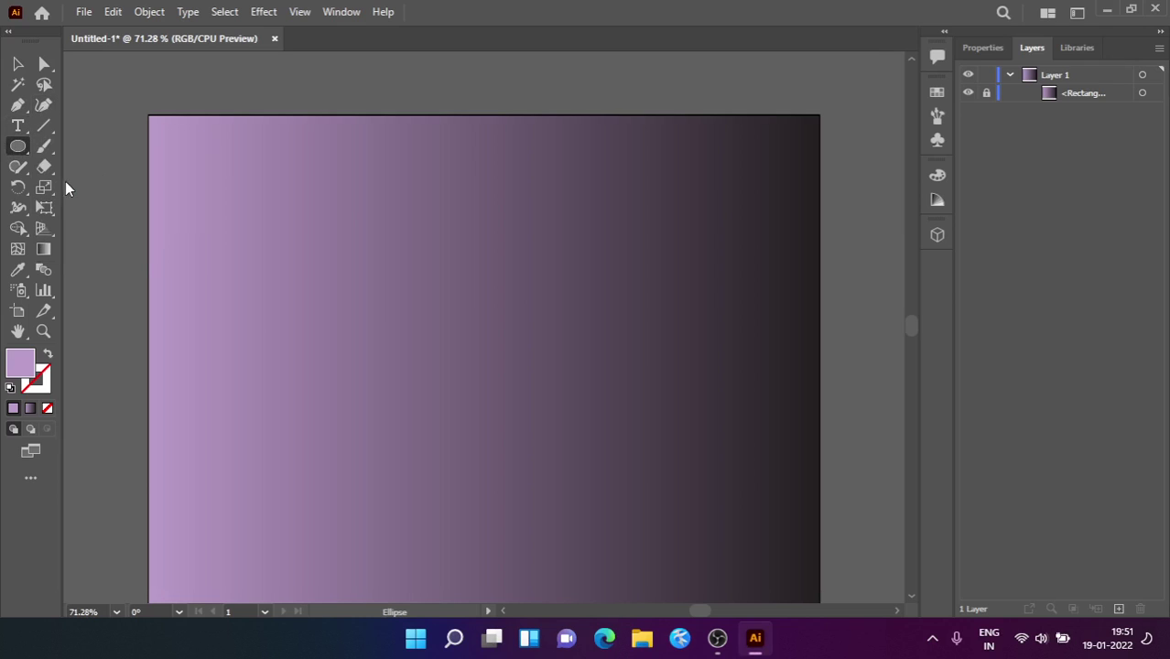
drag(181, 139, 222, 181)
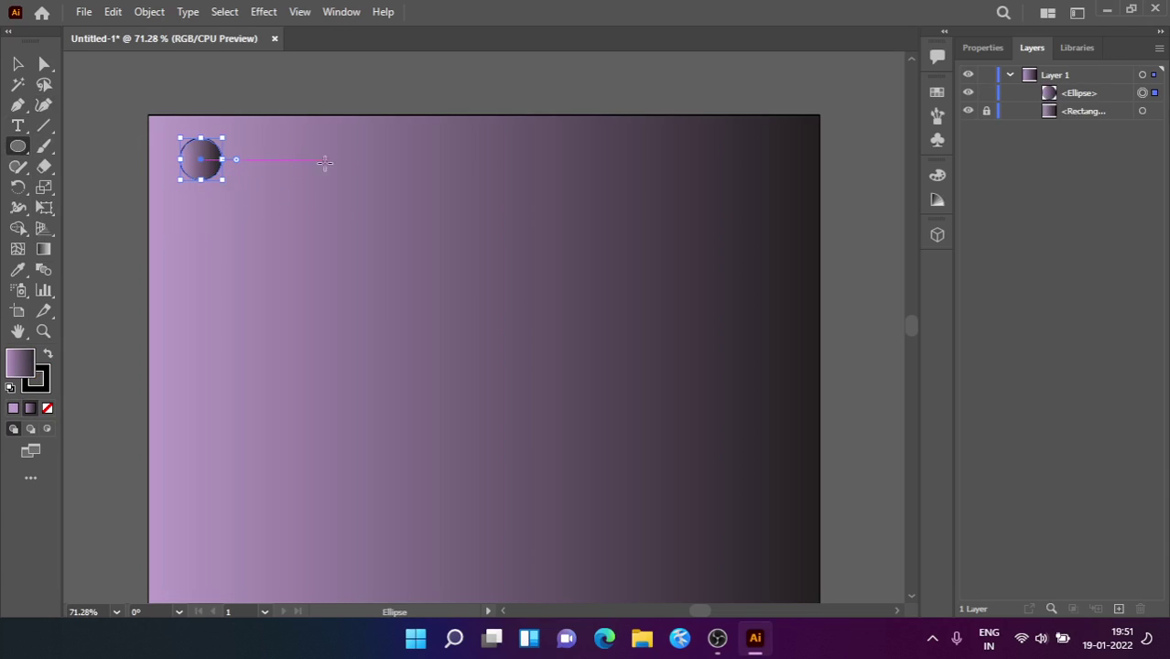
Step: Duplicate the small circle and place the copy to its right, level with the original
key(ctrl+c)
key(ctrl+v)
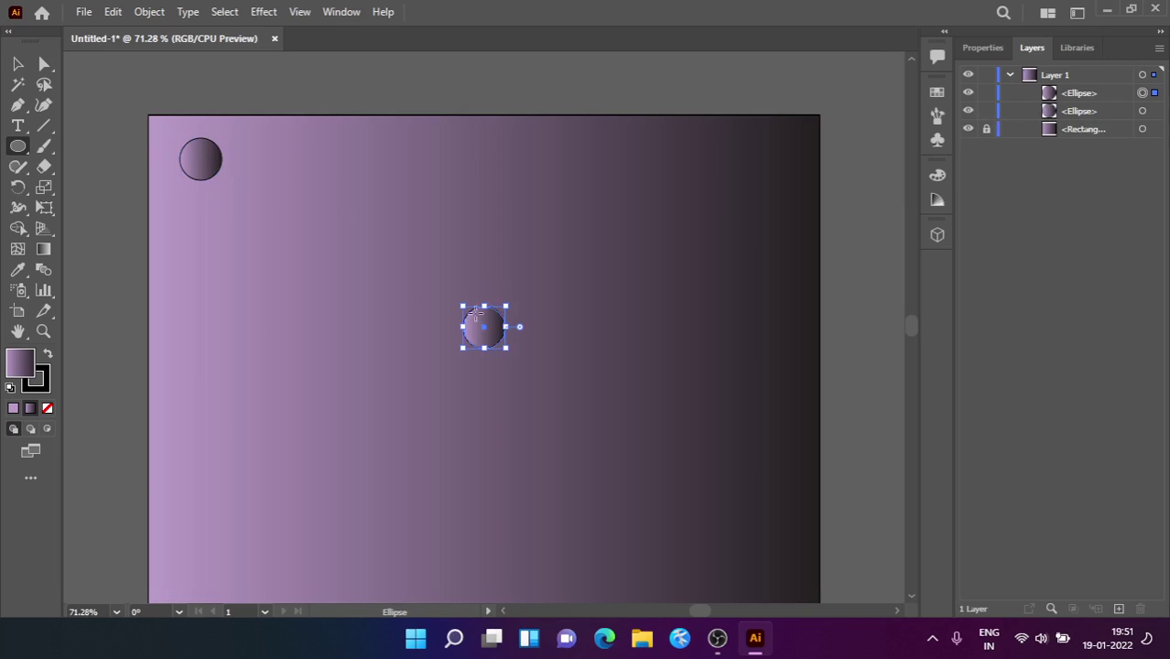
click(17, 63)
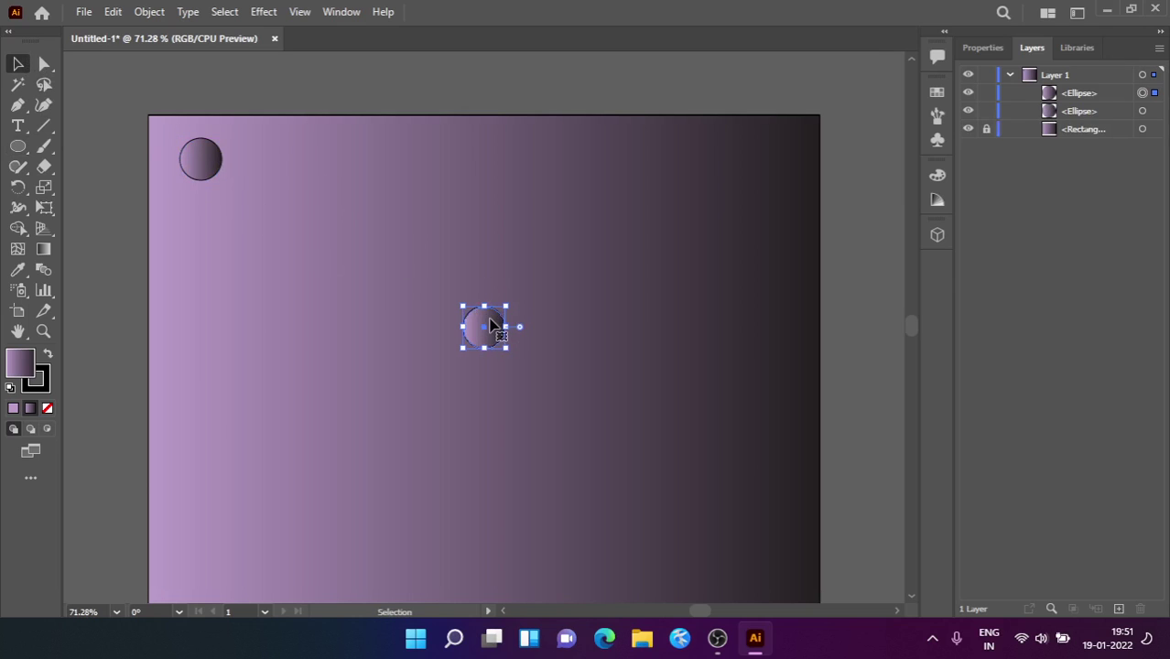
drag(491, 324, 327, 155)
Step: Recolour the left circle's gradient to run from pink at the start stop to yellow at the end stop
click(209, 160)
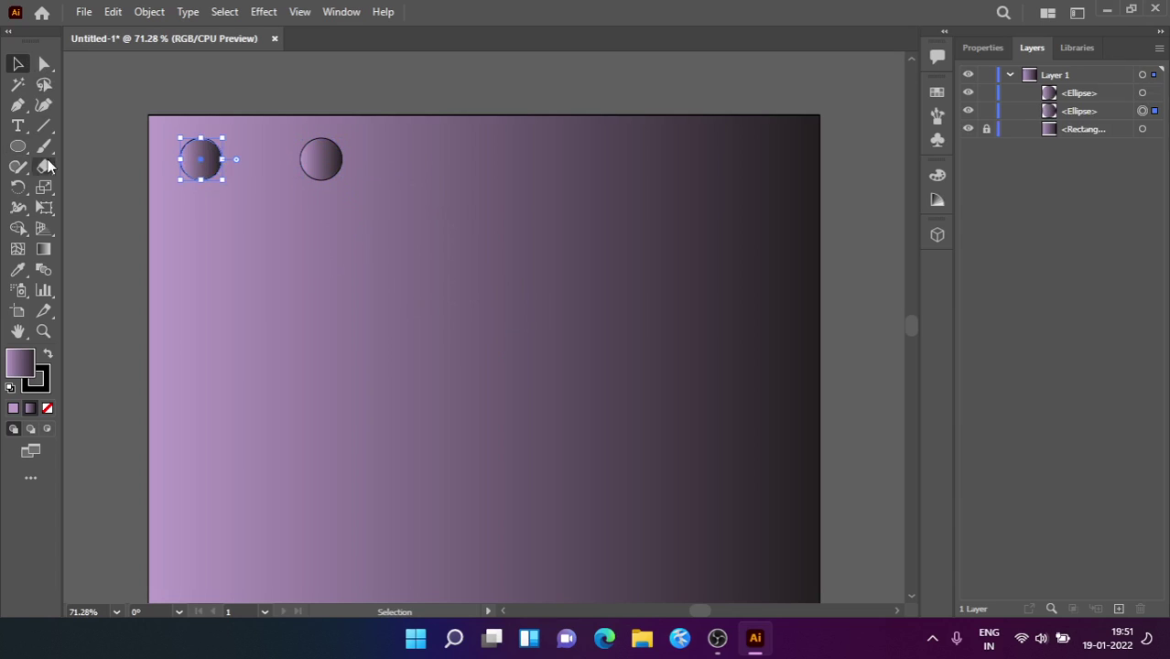
click(43, 249)
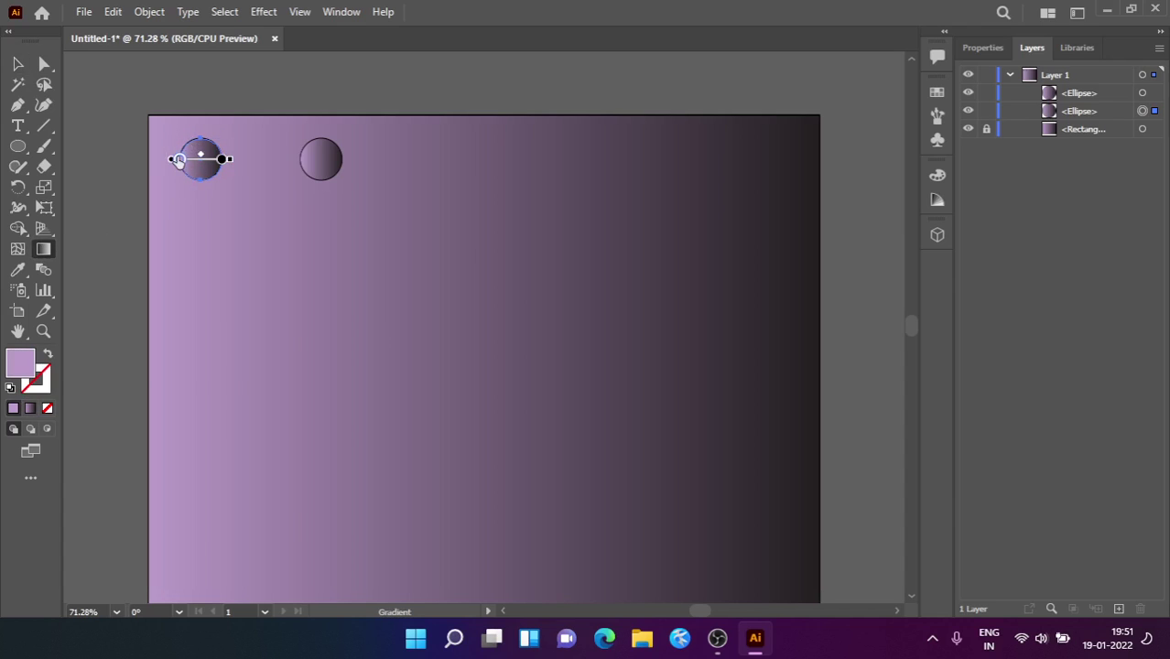
double_click(179, 160)
click(197, 223)
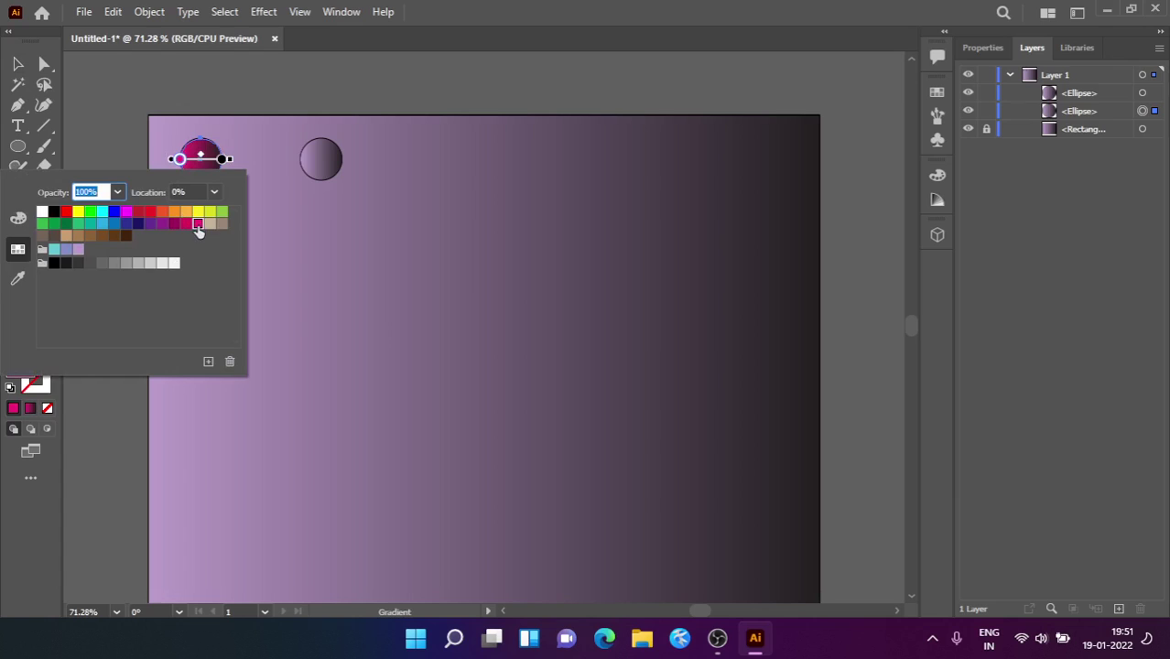
click(221, 162)
double_click(221, 162)
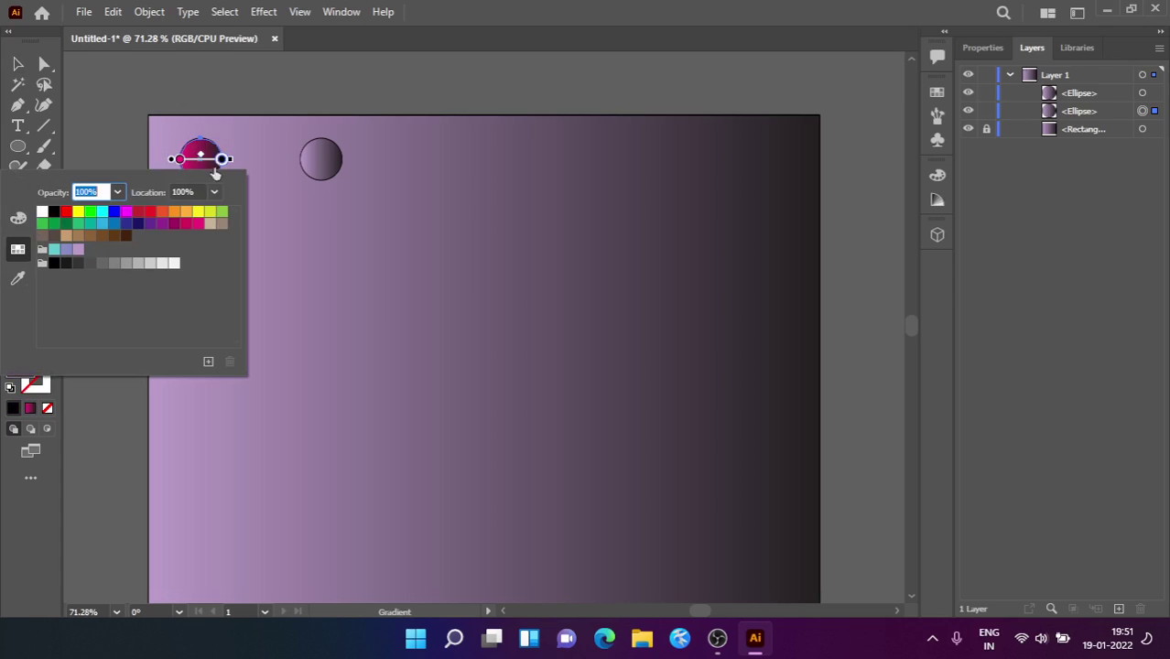
click(127, 214)
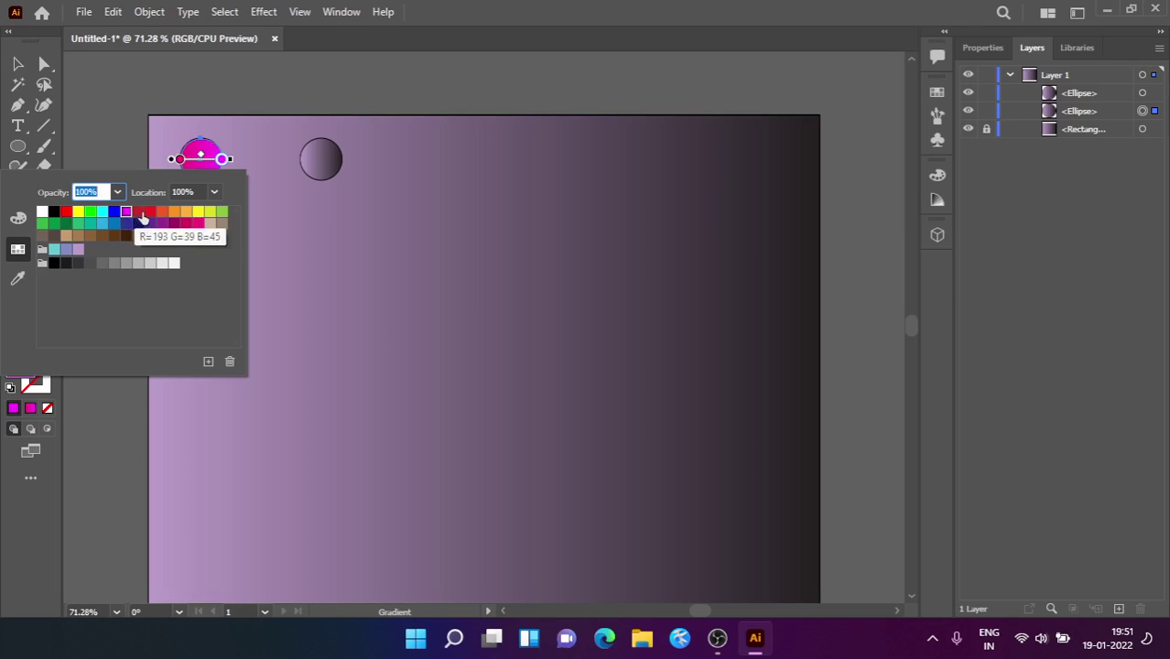
click(199, 213)
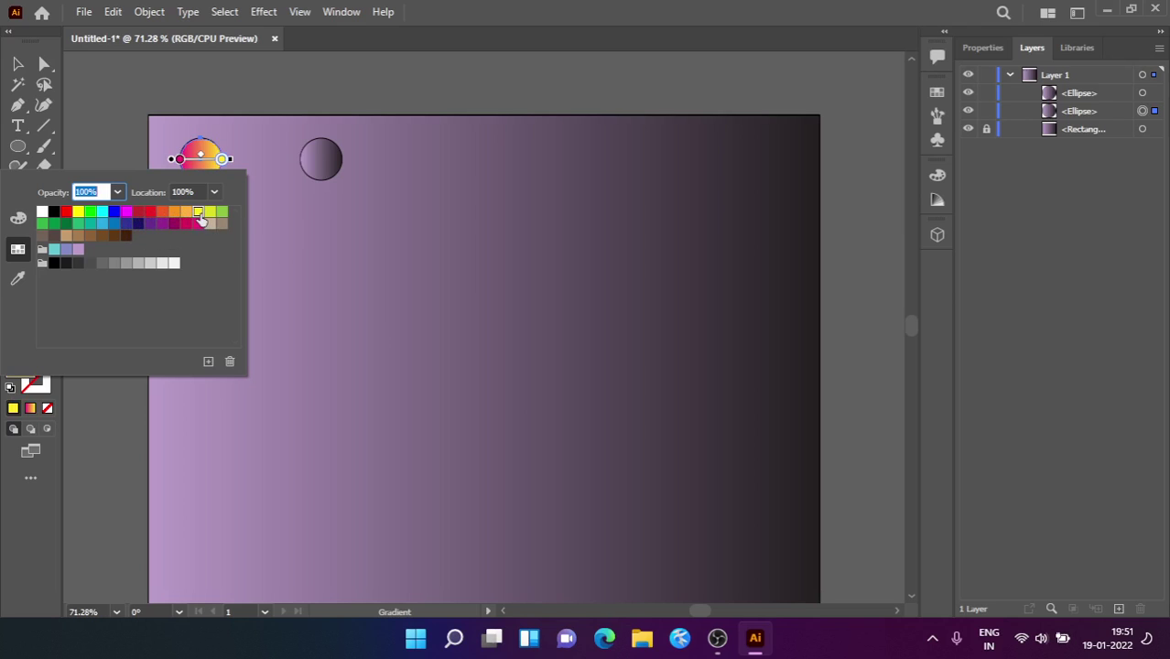
click(334, 158)
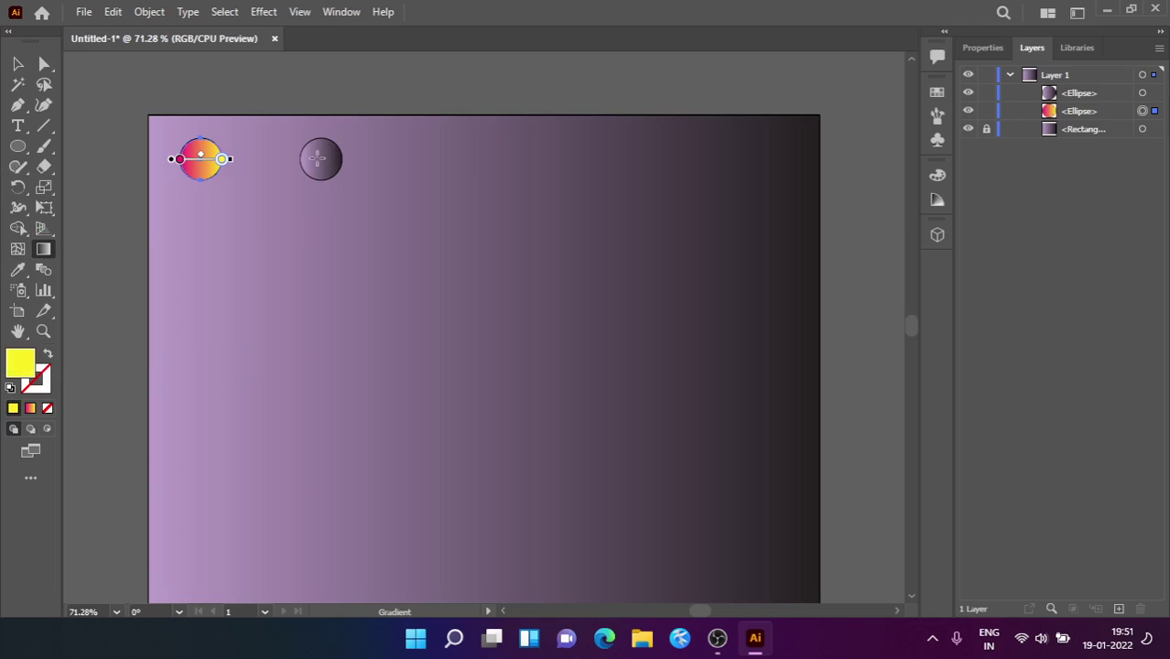
Step: Recolour the right circle's gradient to run from magenta at the start stop to cyan at the end stop
key(v)
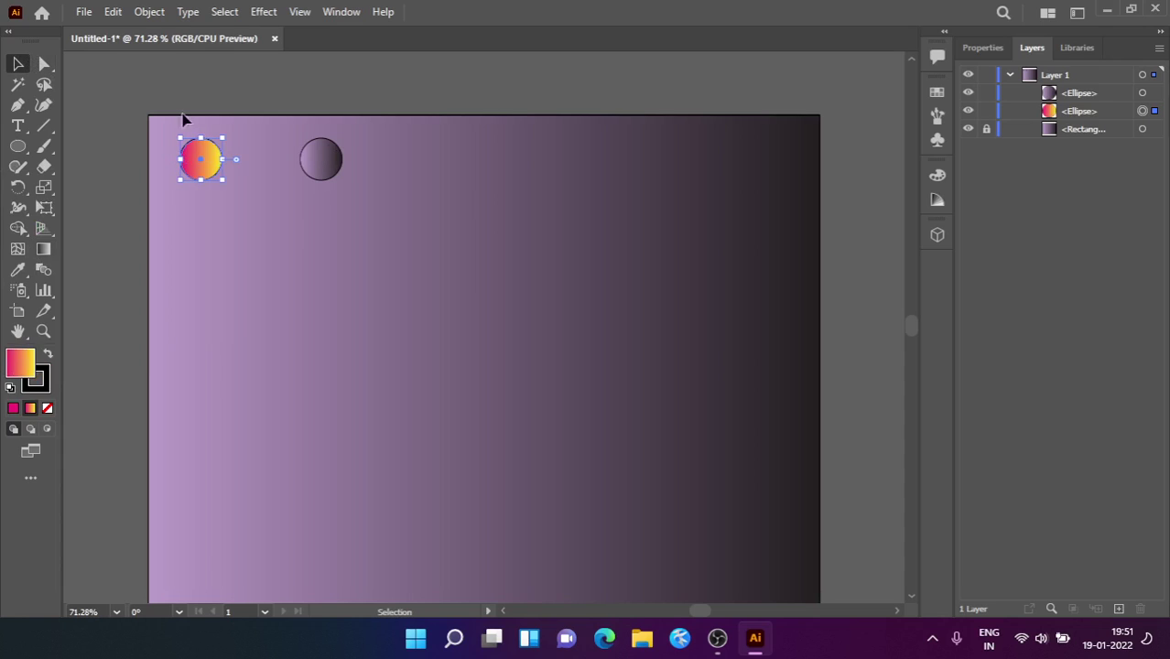
click(316, 158)
click(43, 249)
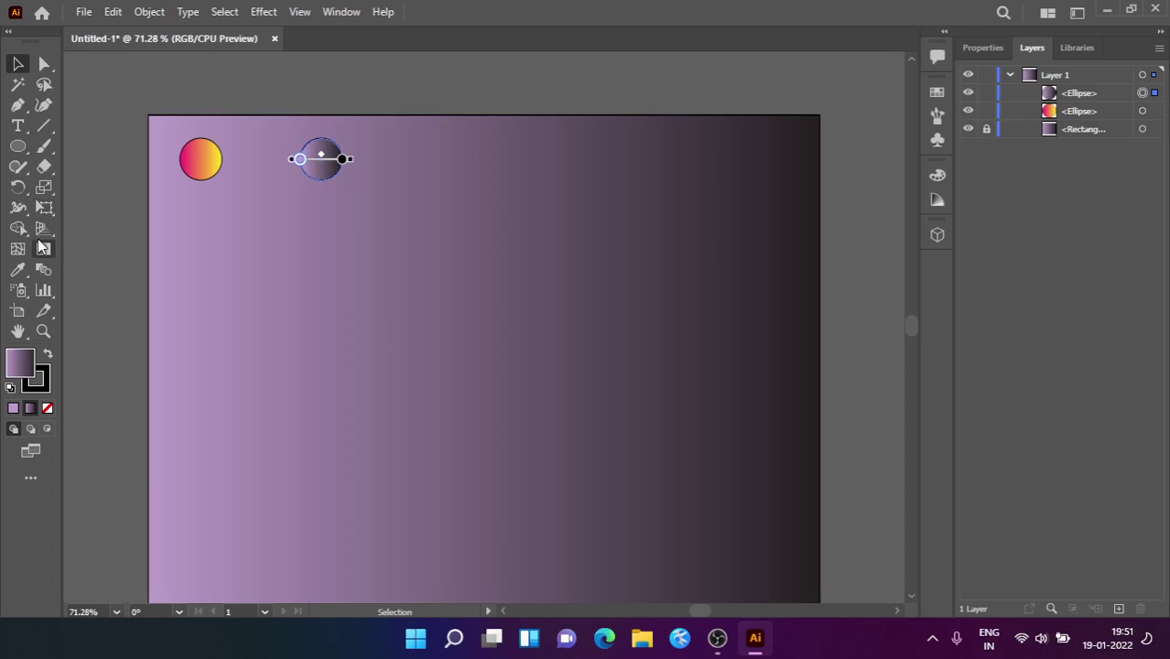
double_click(299, 159)
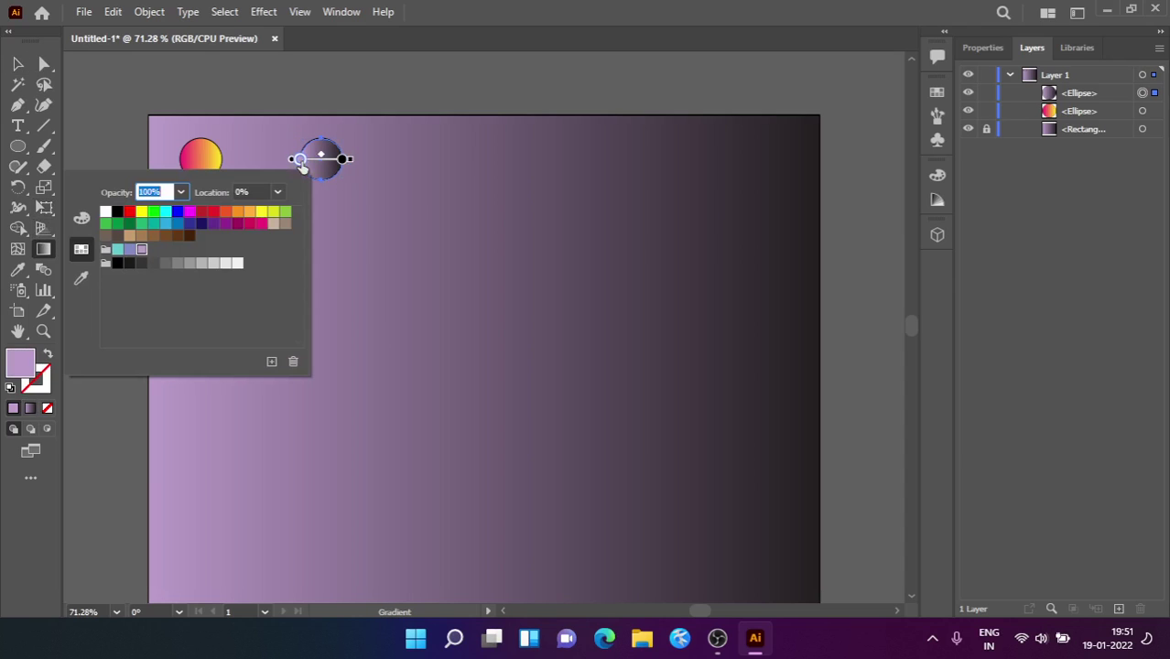
click(190, 214)
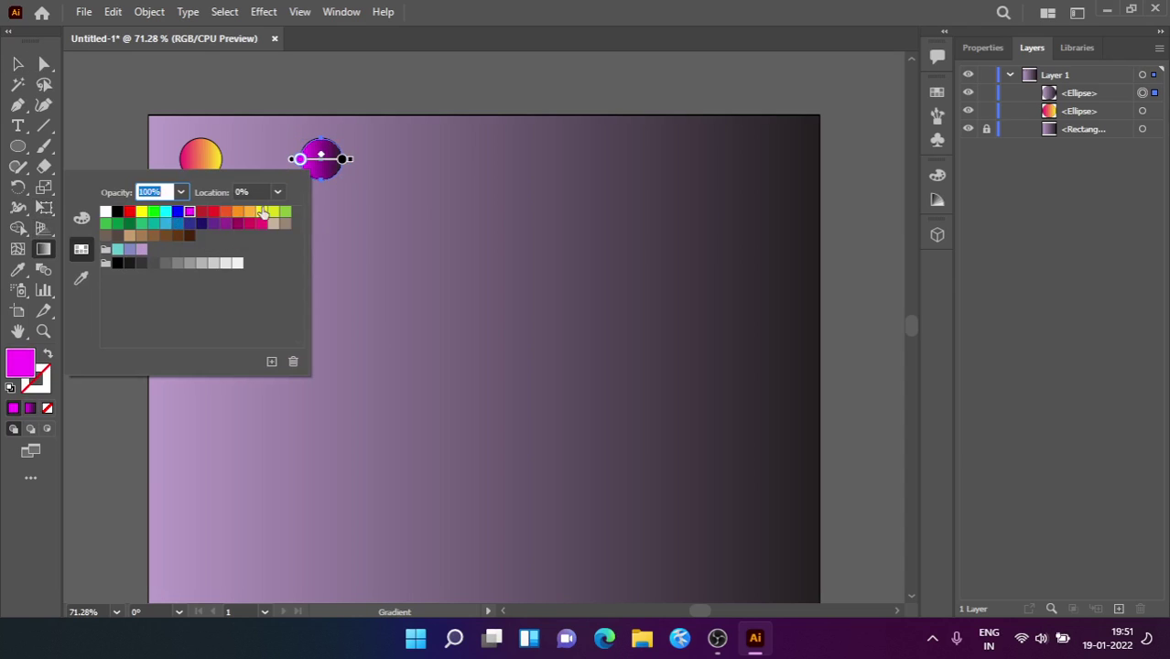
click(344, 161)
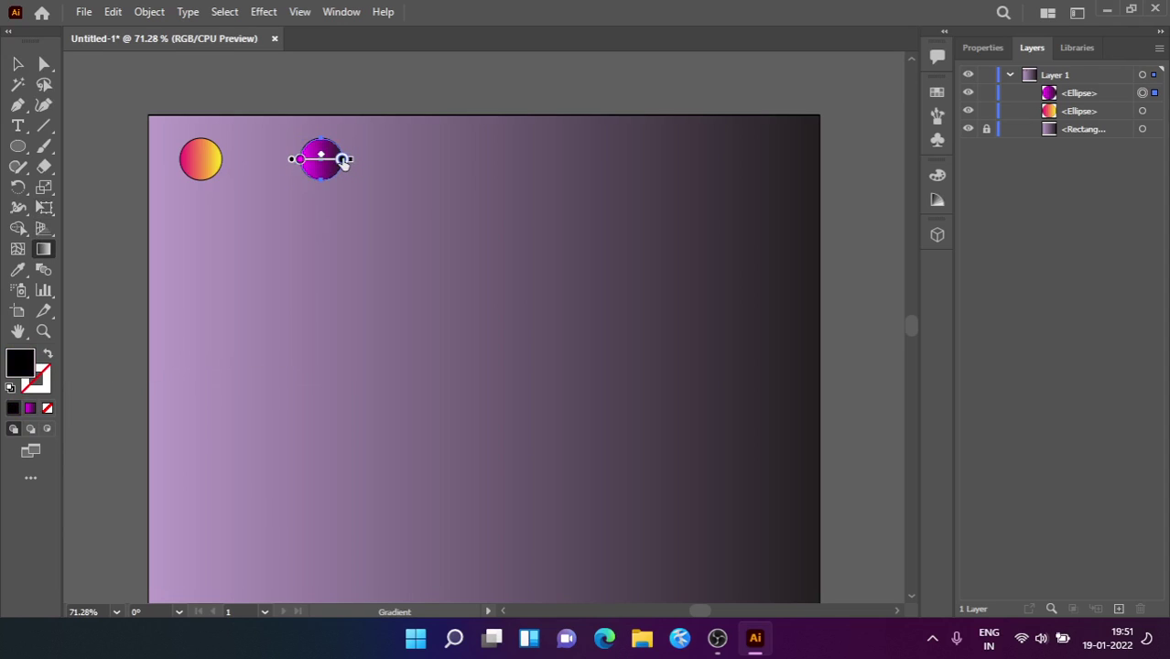
double_click(343, 160)
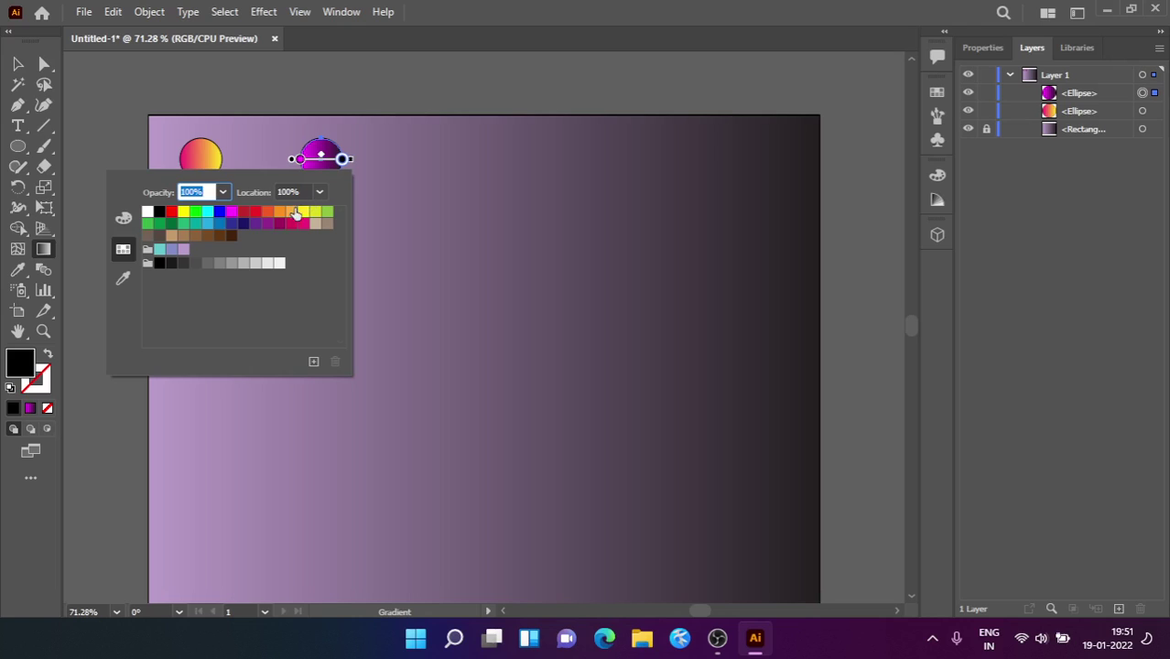
click(206, 212)
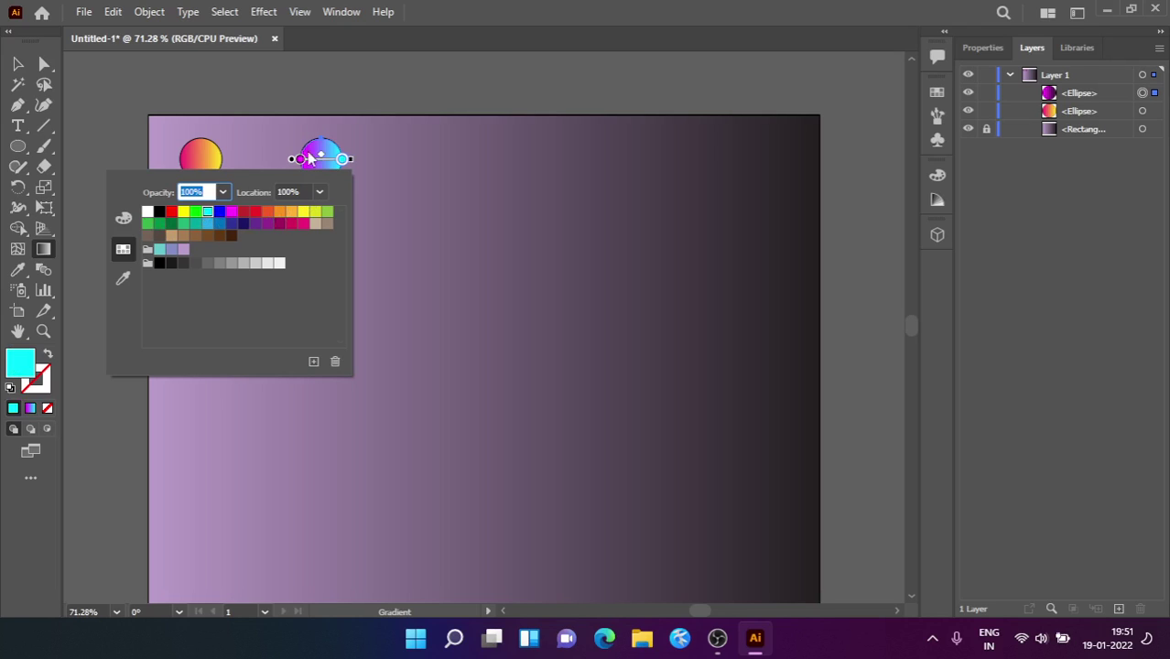
click(84, 140)
Step: Select both gradient circles and make a blend between them
click(18, 64)
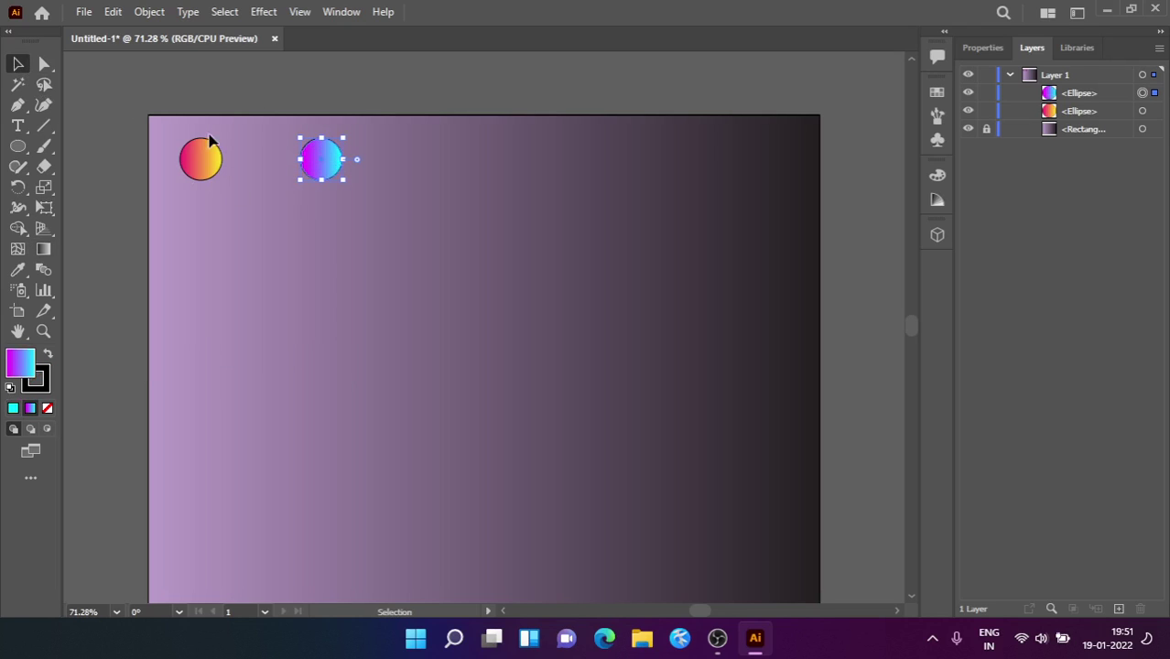
drag(176, 132, 376, 220)
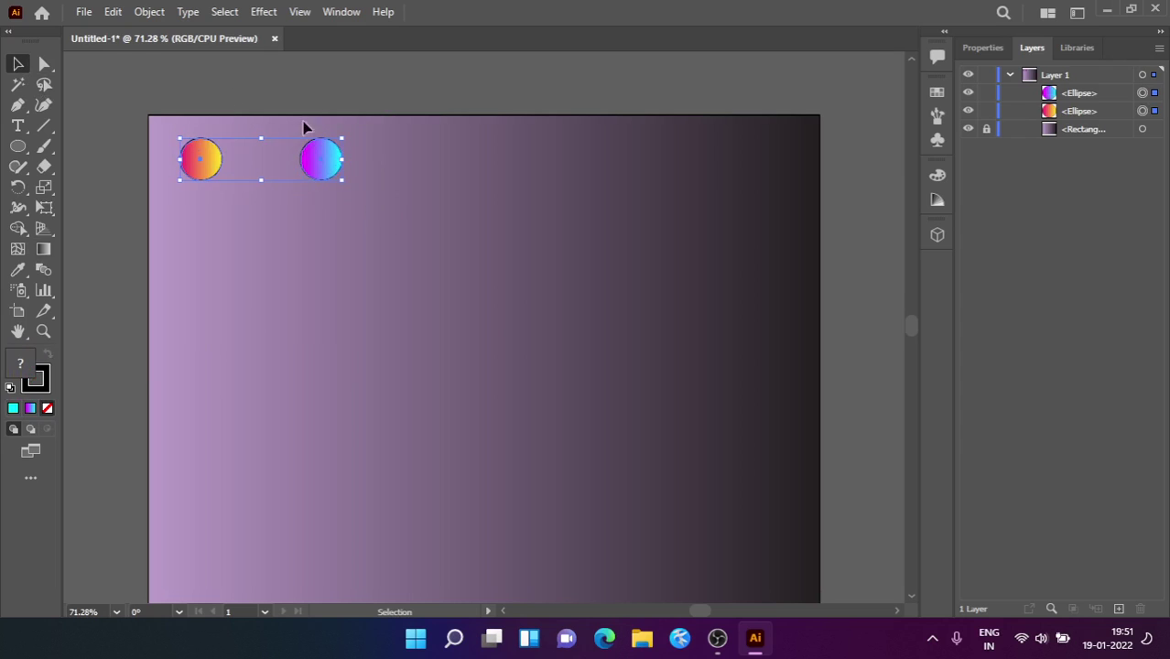
click(188, 12)
click(203, 13)
click(258, 12)
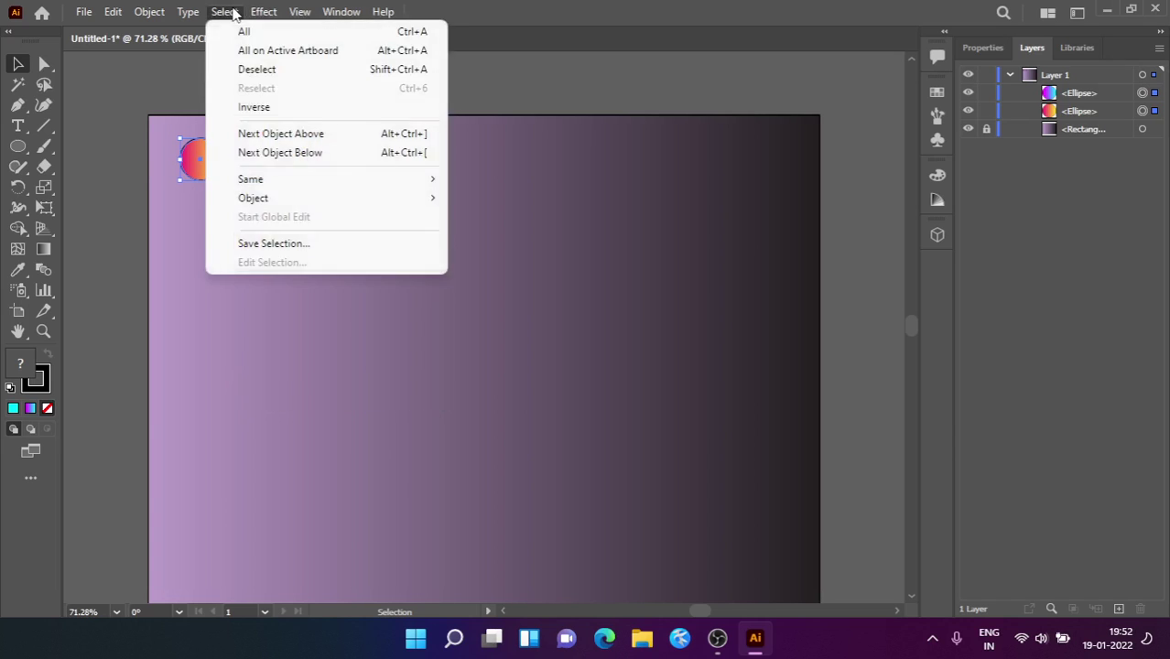
mouse_move(152, 13)
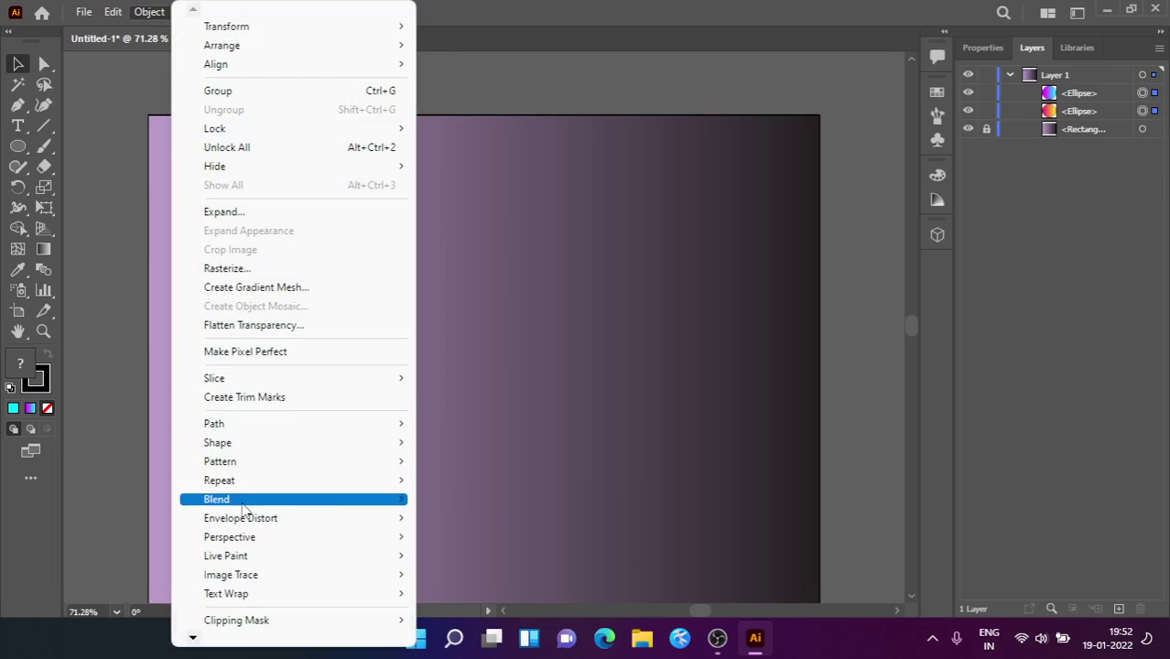
mouse_move(275, 499)
click(547, 497)
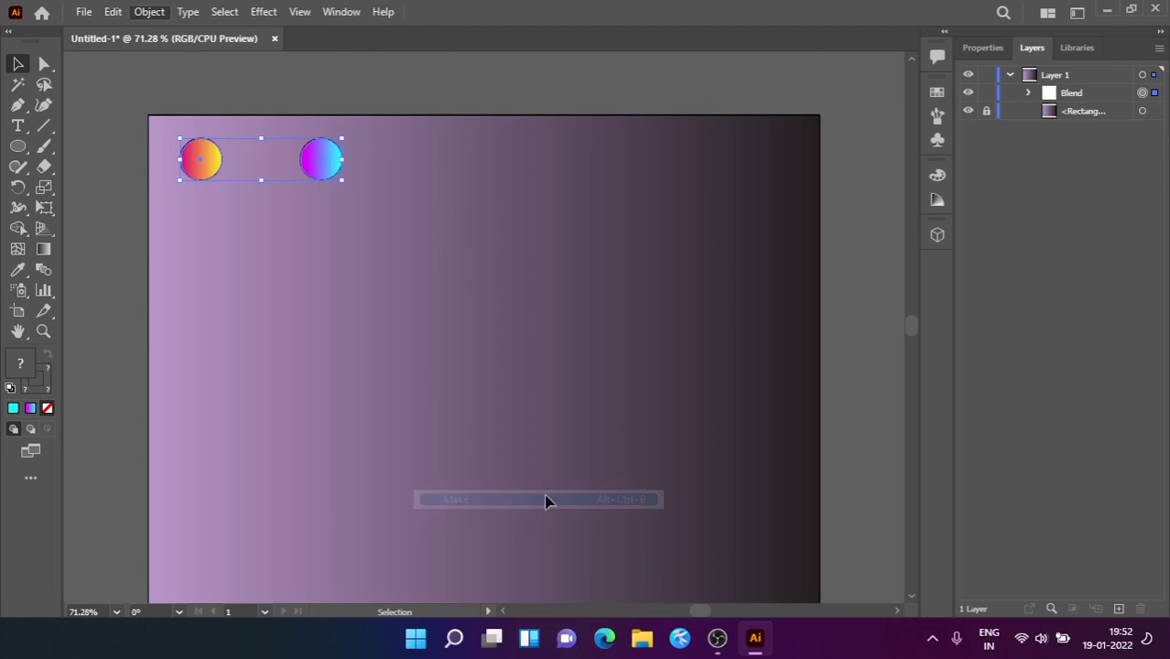
Step: Set the blend's spacing to Specified Steps with 100 steps
click(146, 12)
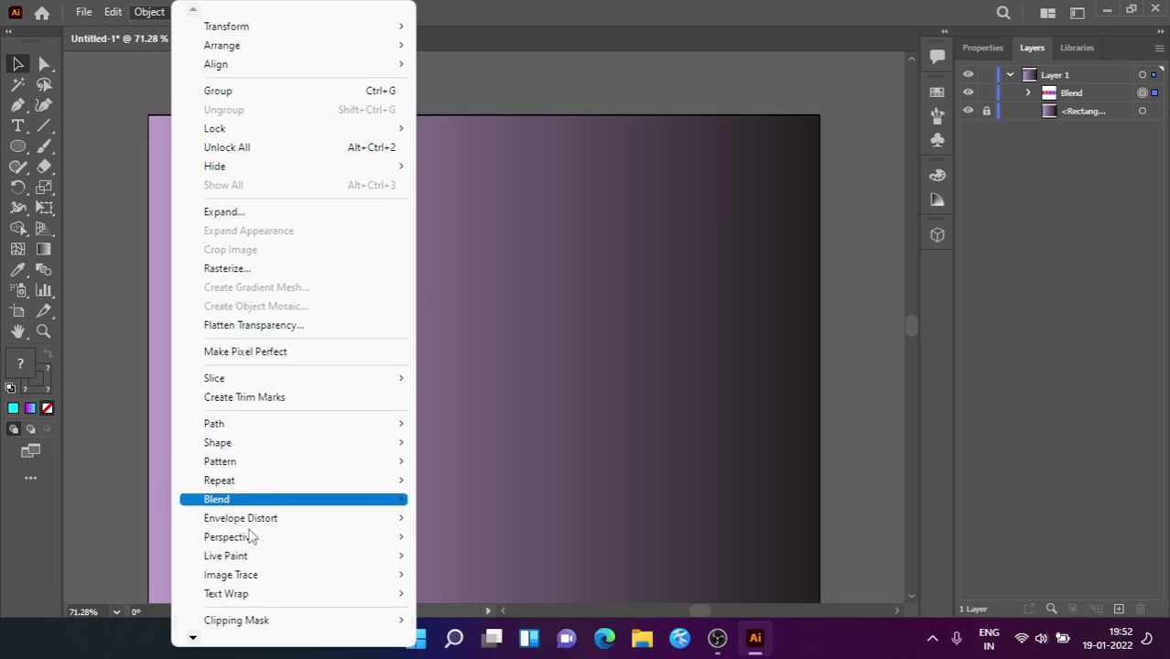
mouse_move(262, 504)
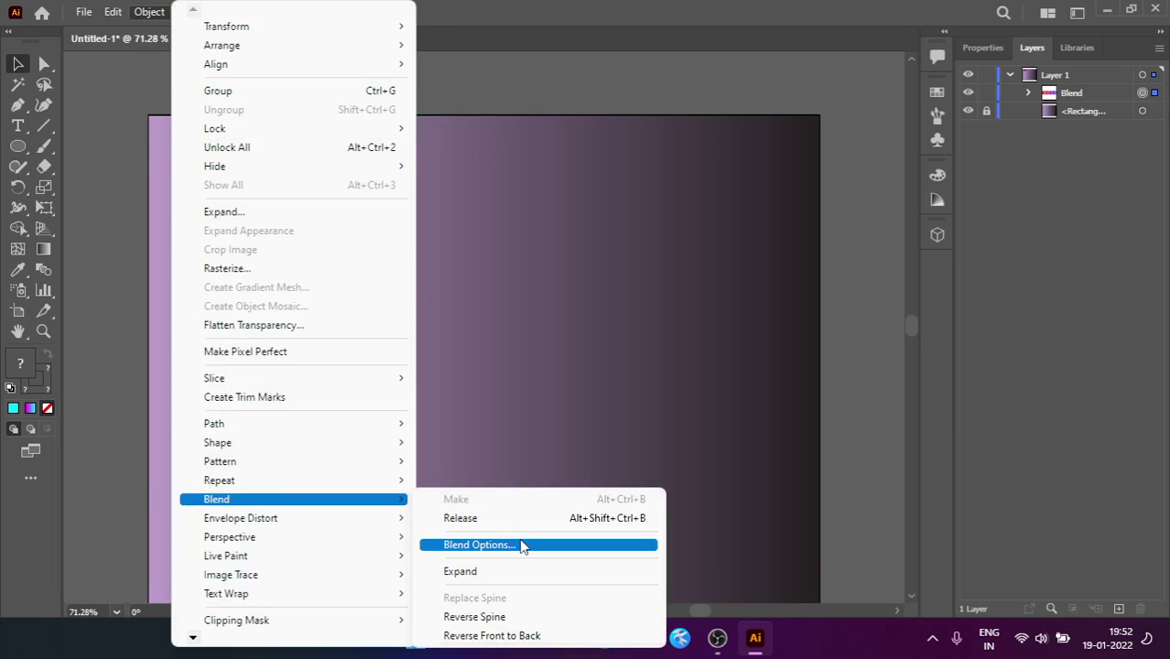
click(522, 547)
click(754, 492)
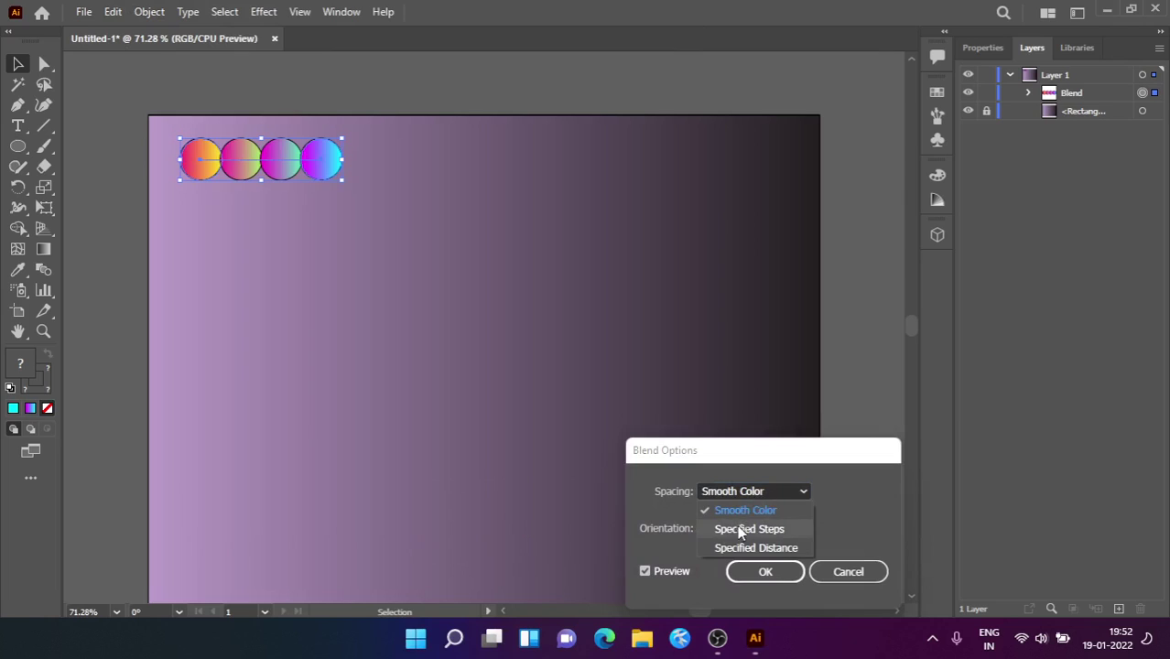
click(743, 529)
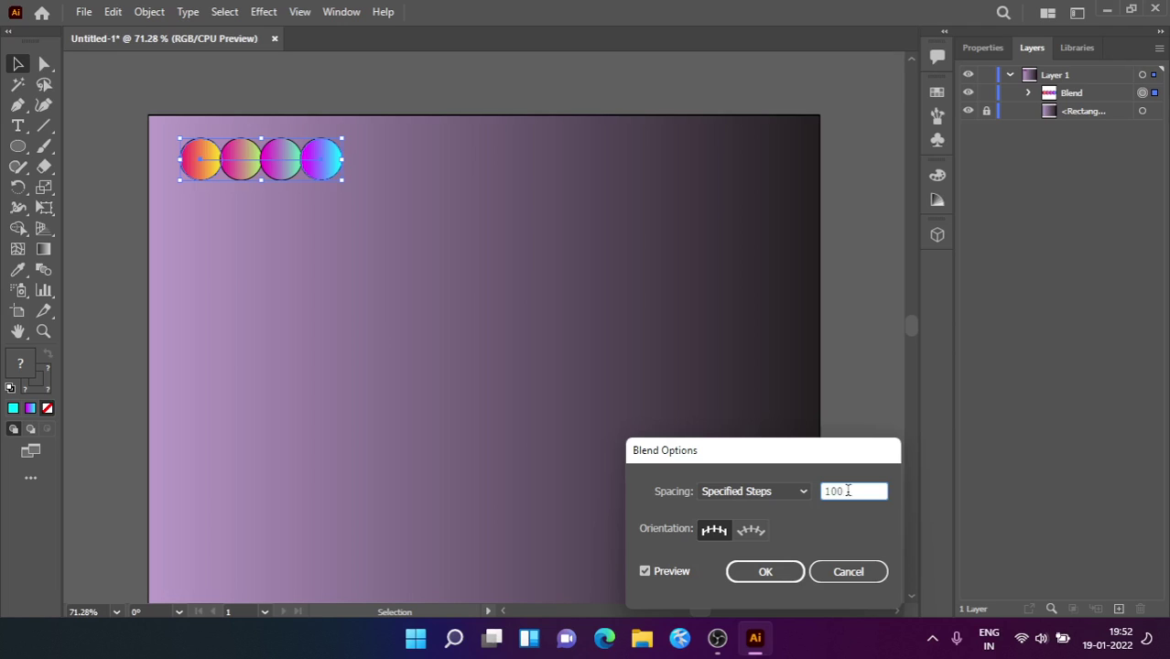
click(774, 573)
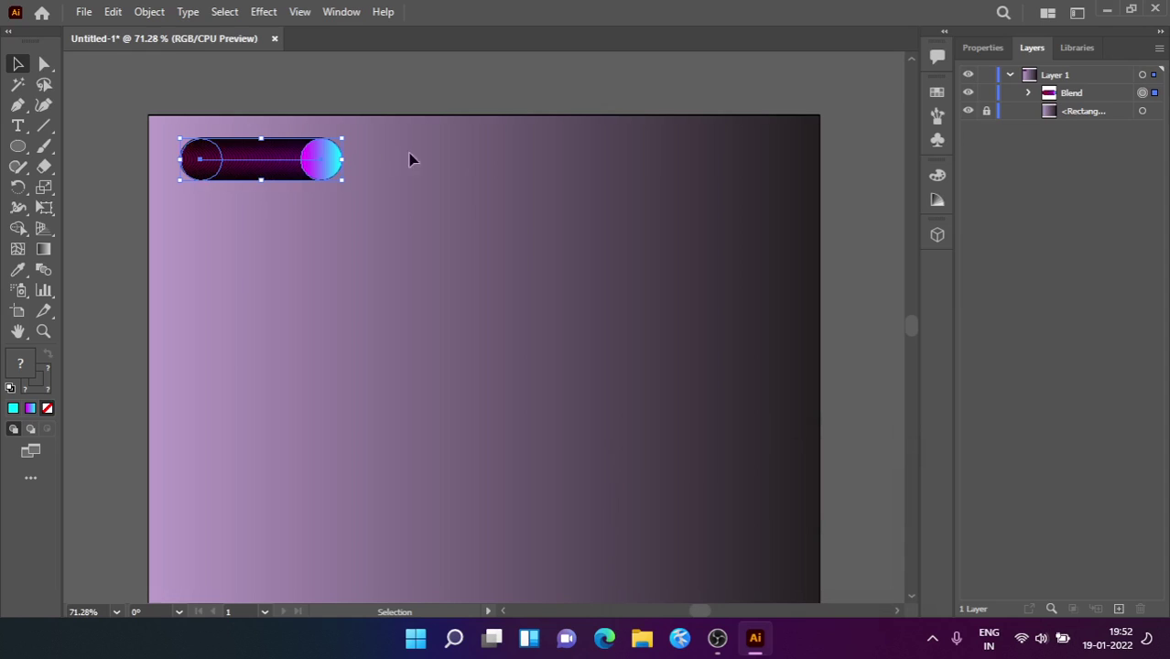
Step: Set the blend's stroke to None and deselect it
click(986, 52)
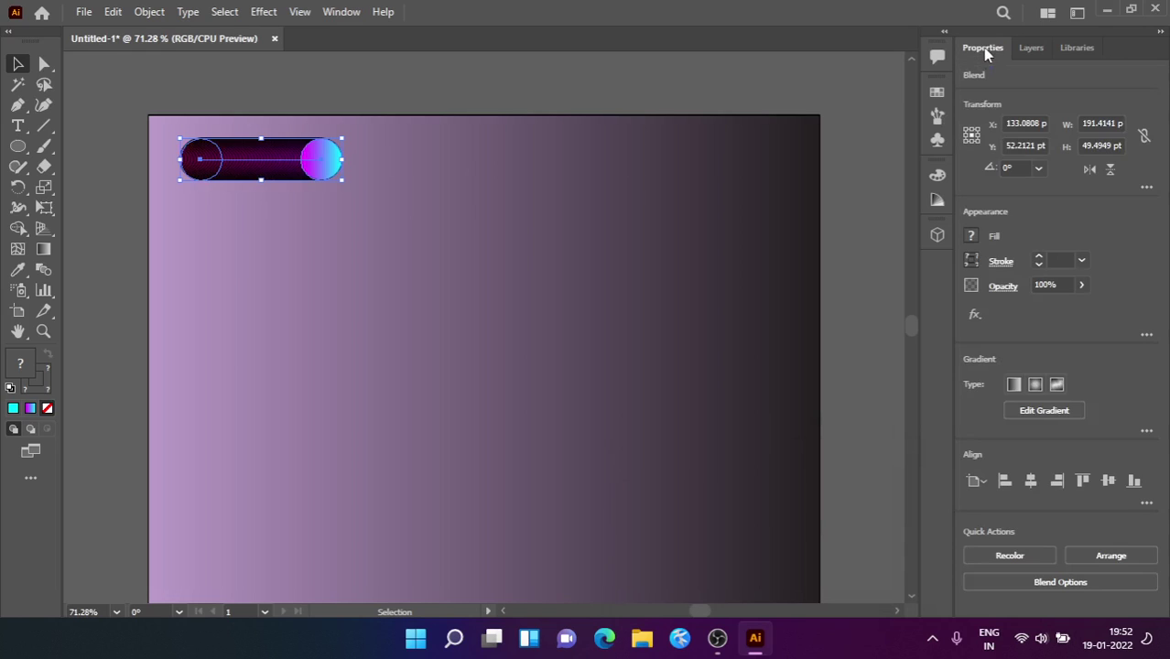
click(971, 262)
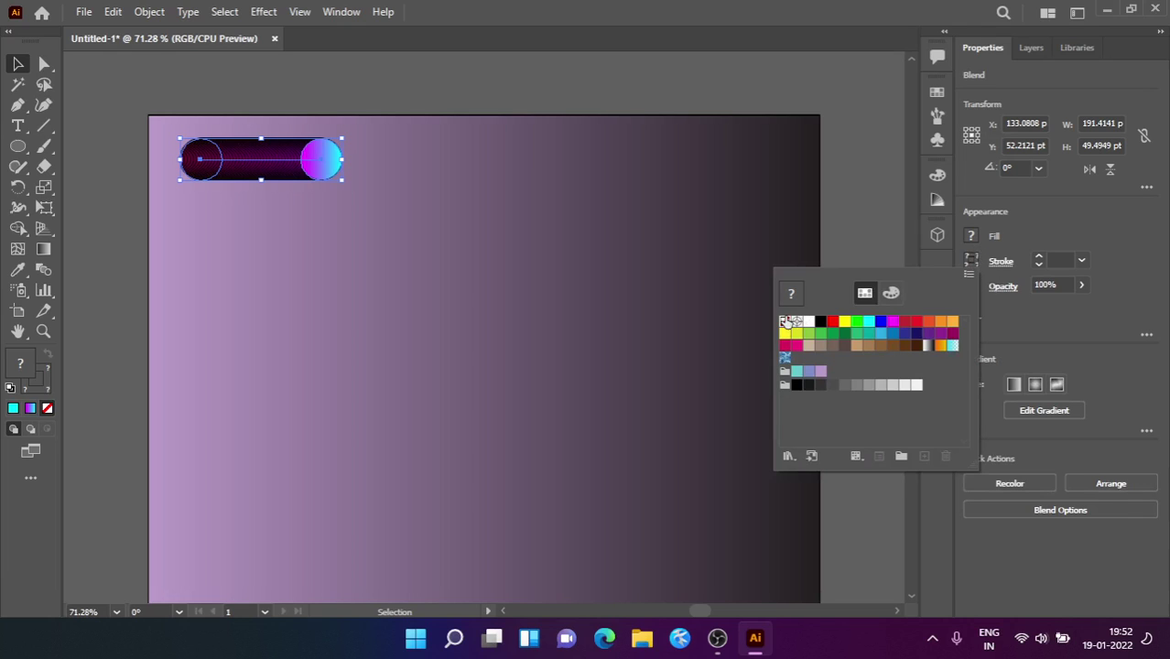
click(786, 321)
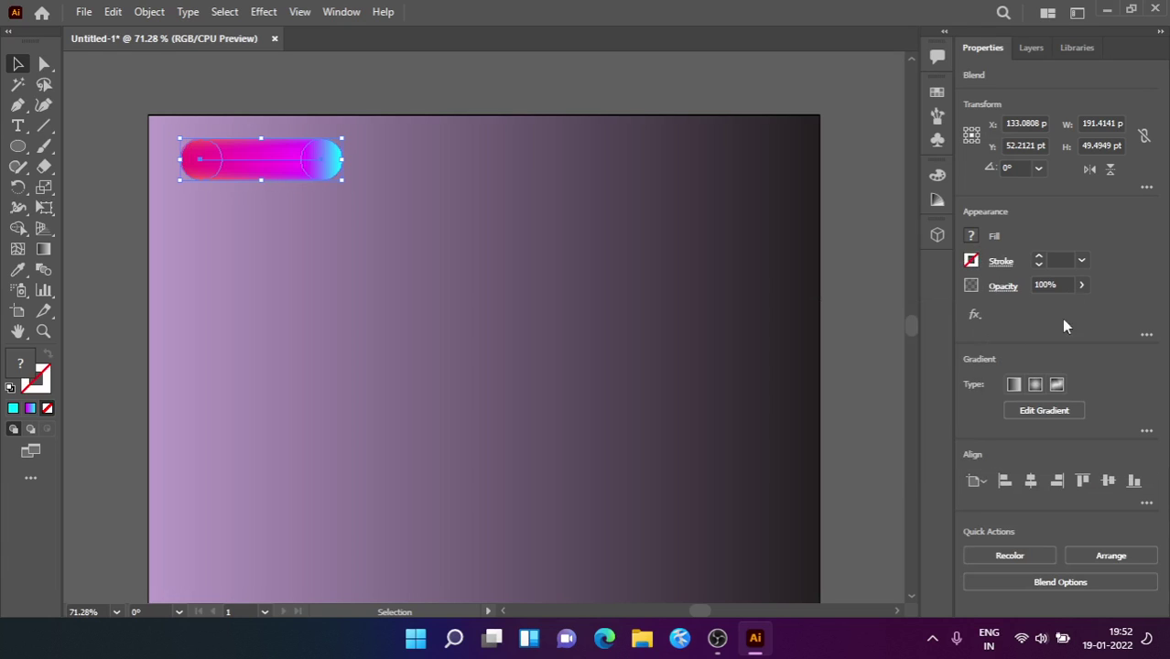
click(112, 168)
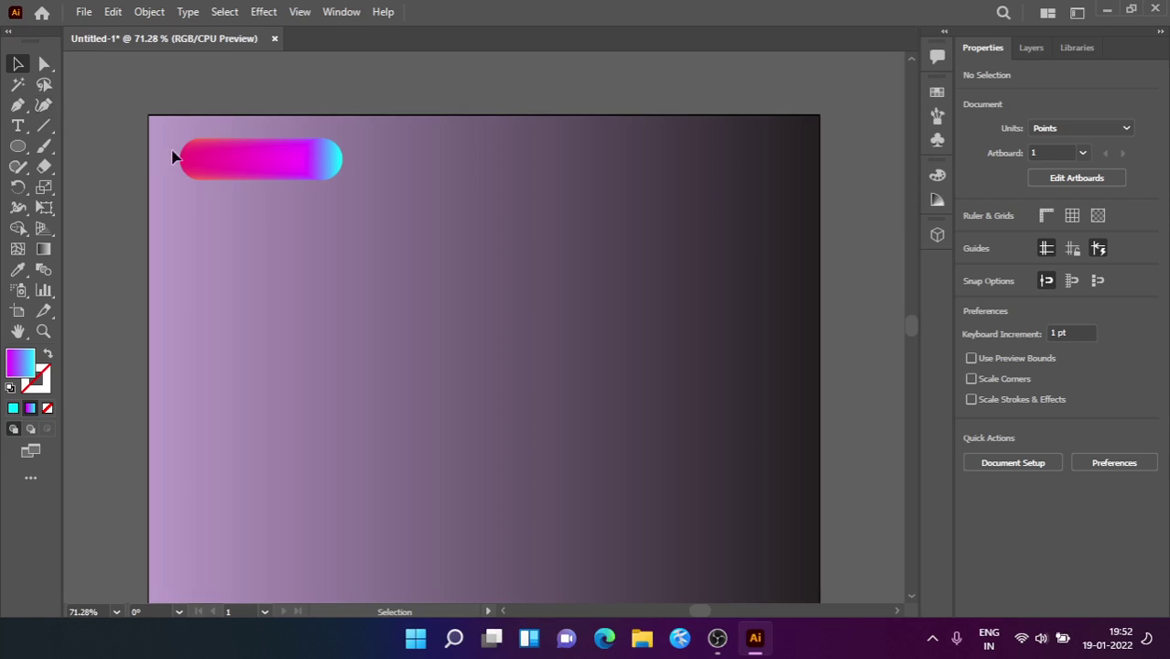
Step: Draw an open looping S-shaped path below the blend with the Curvature tool, about 422 pt wide and 486 pt high
click(44, 105)
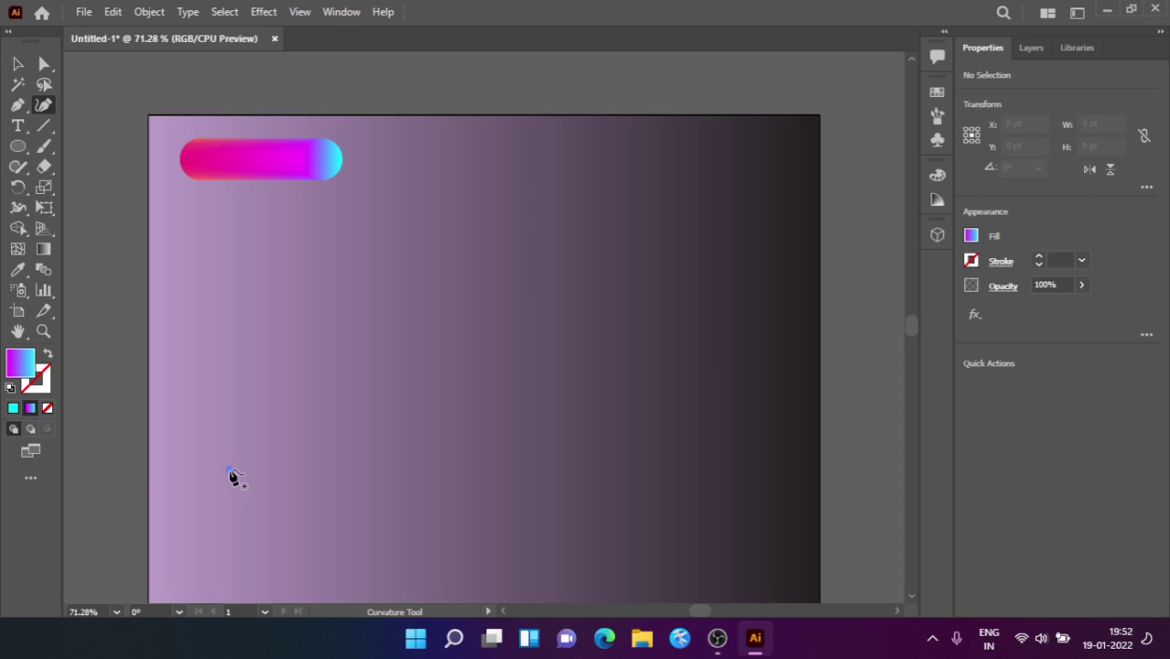
click(229, 470)
click(438, 383)
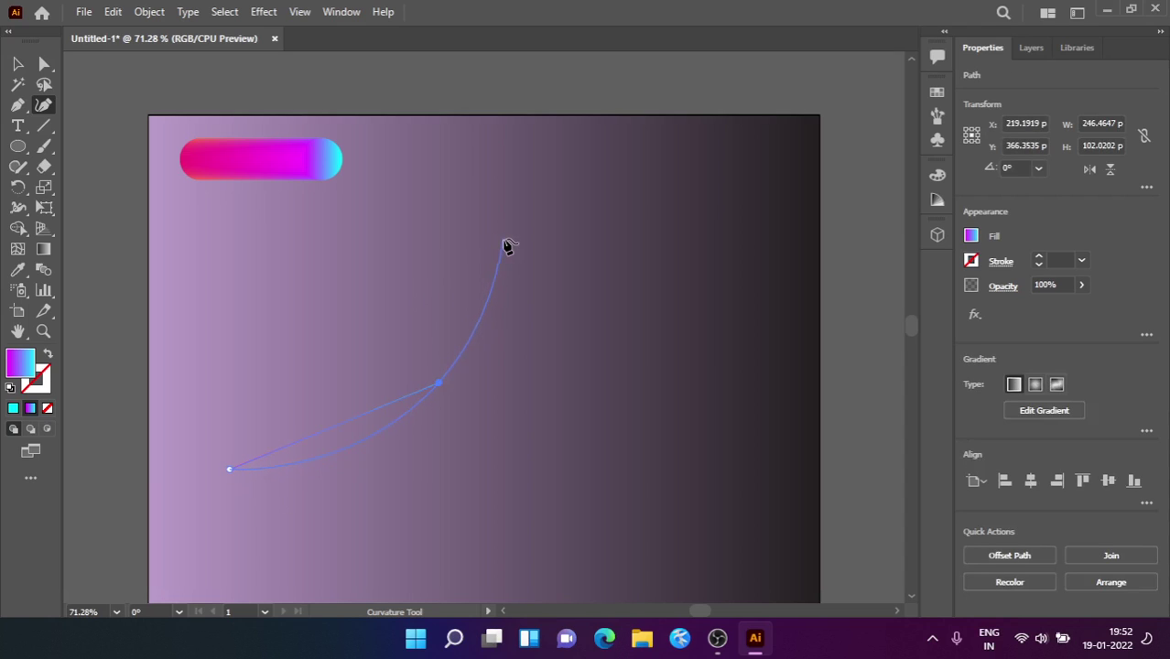
click(501, 241)
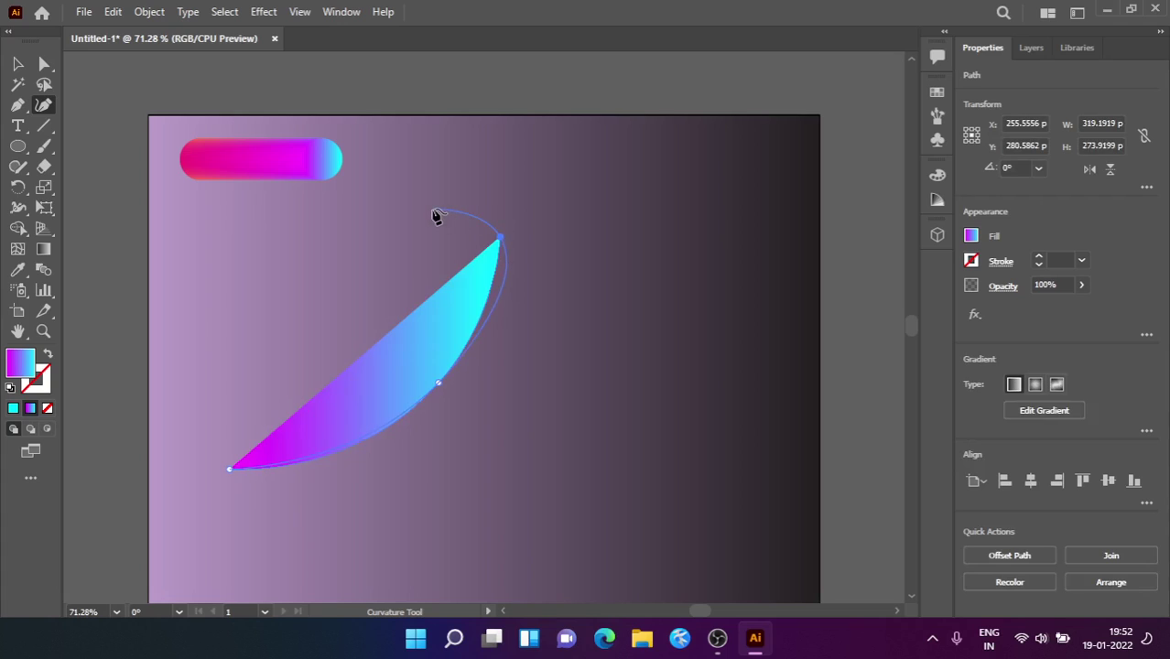
click(398, 203)
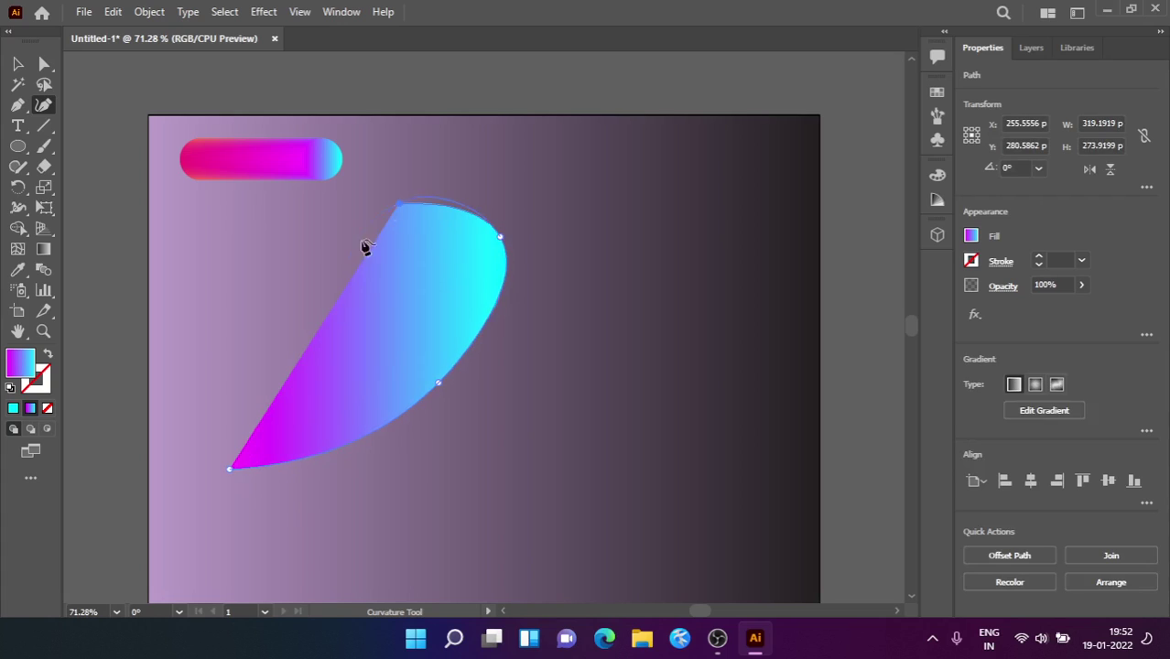
click(393, 328)
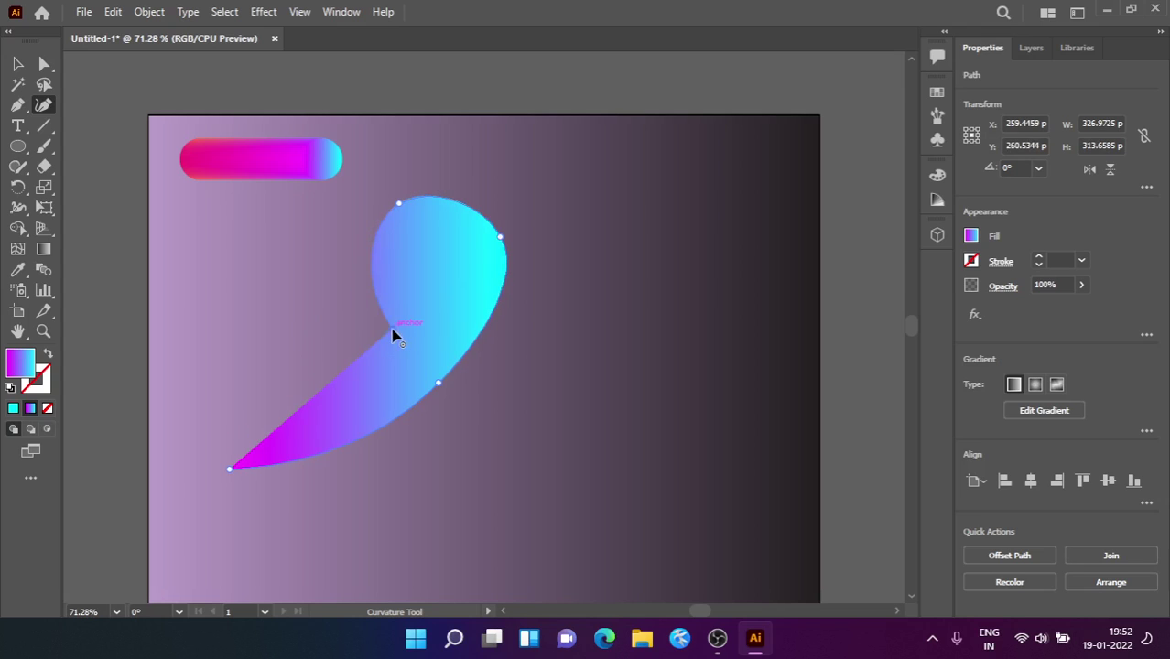
click(586, 470)
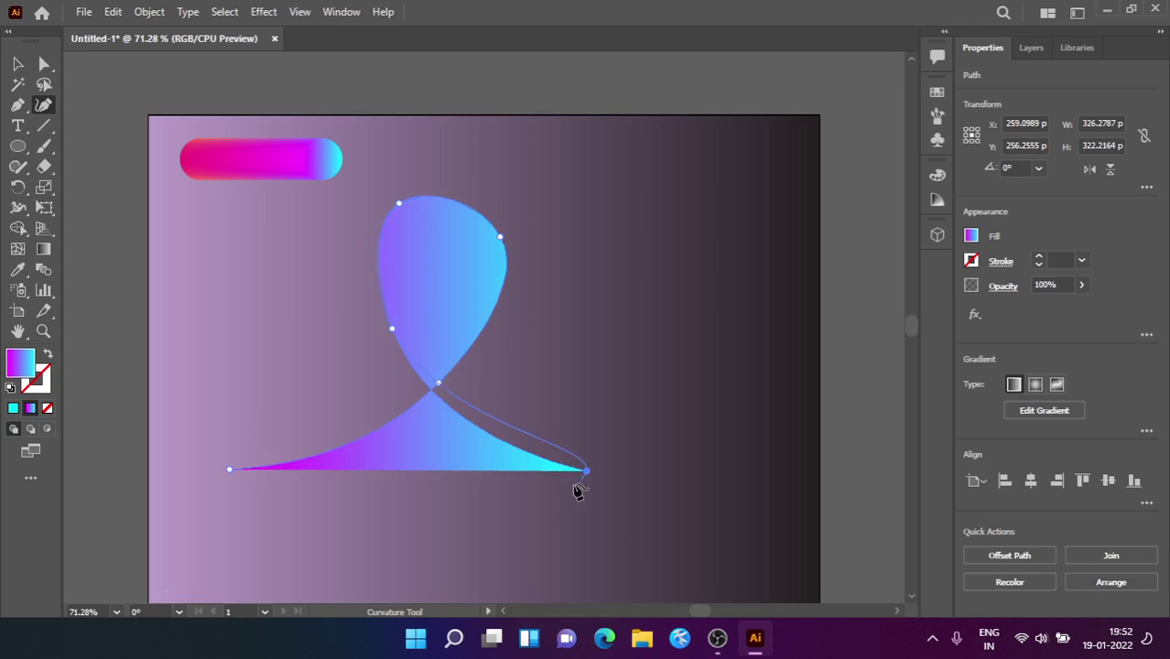
click(487, 597)
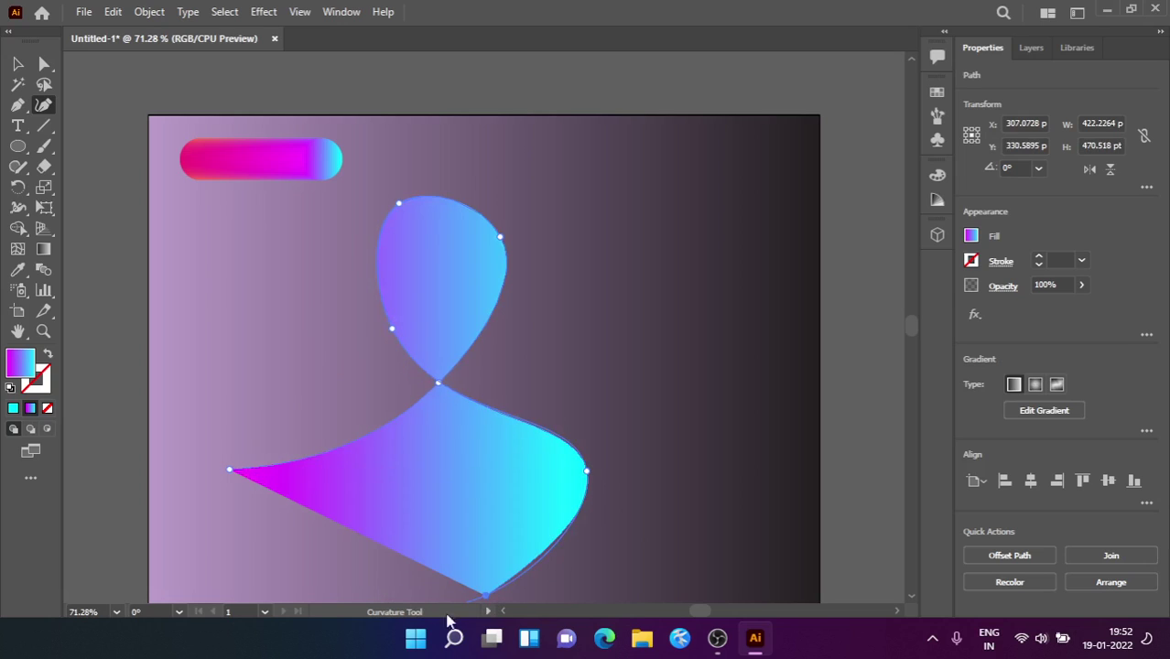
click(369, 600)
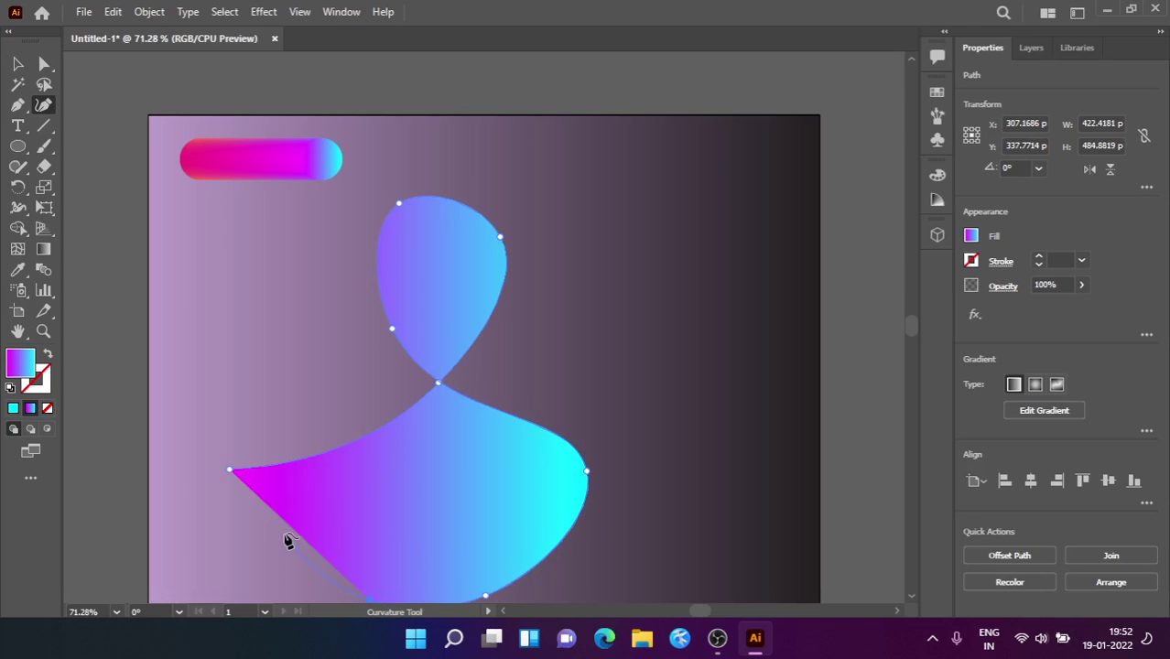
click(263, 356)
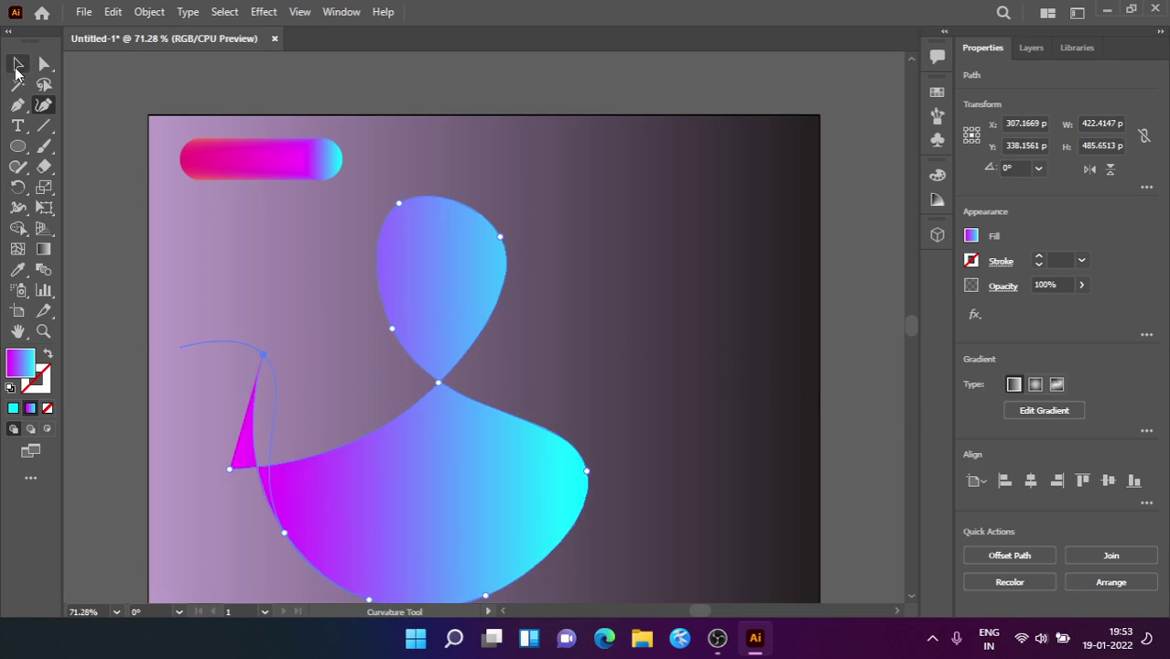
click(16, 66)
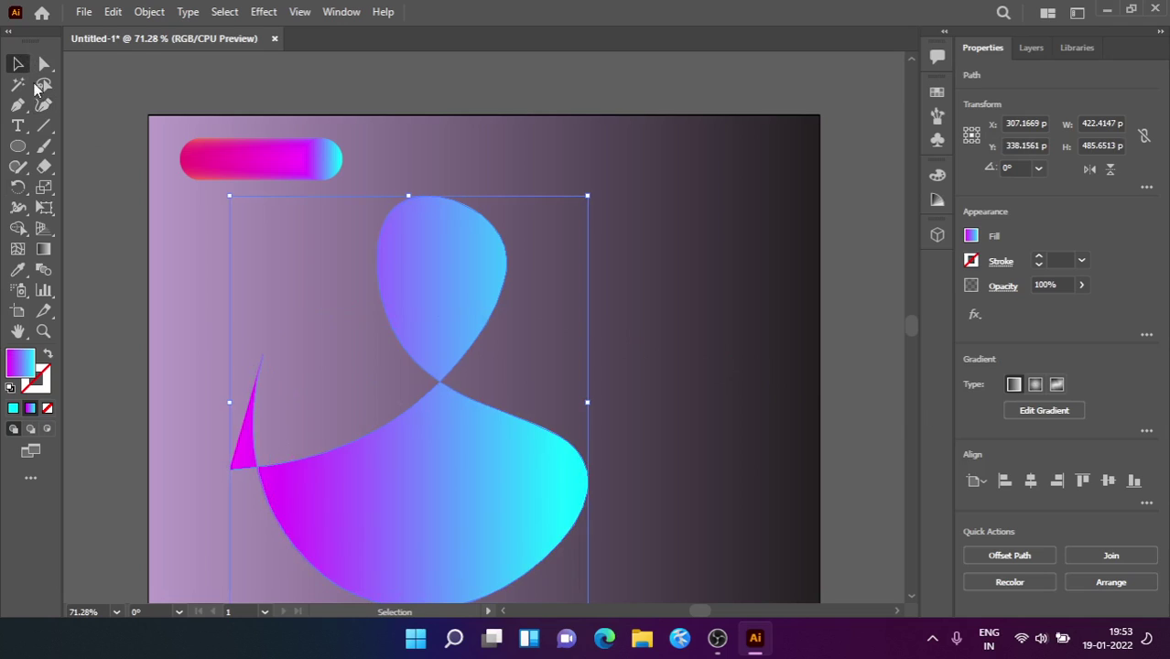
Step: Set the looping path's fill to None
click(972, 236)
click(784, 299)
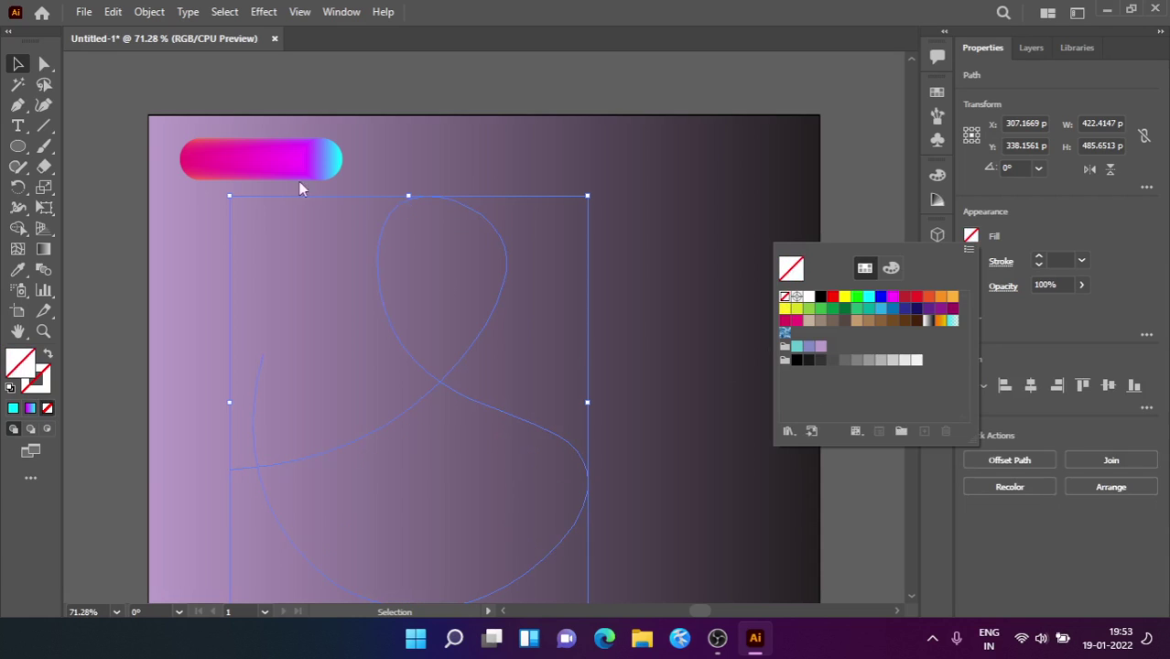
click(87, 102)
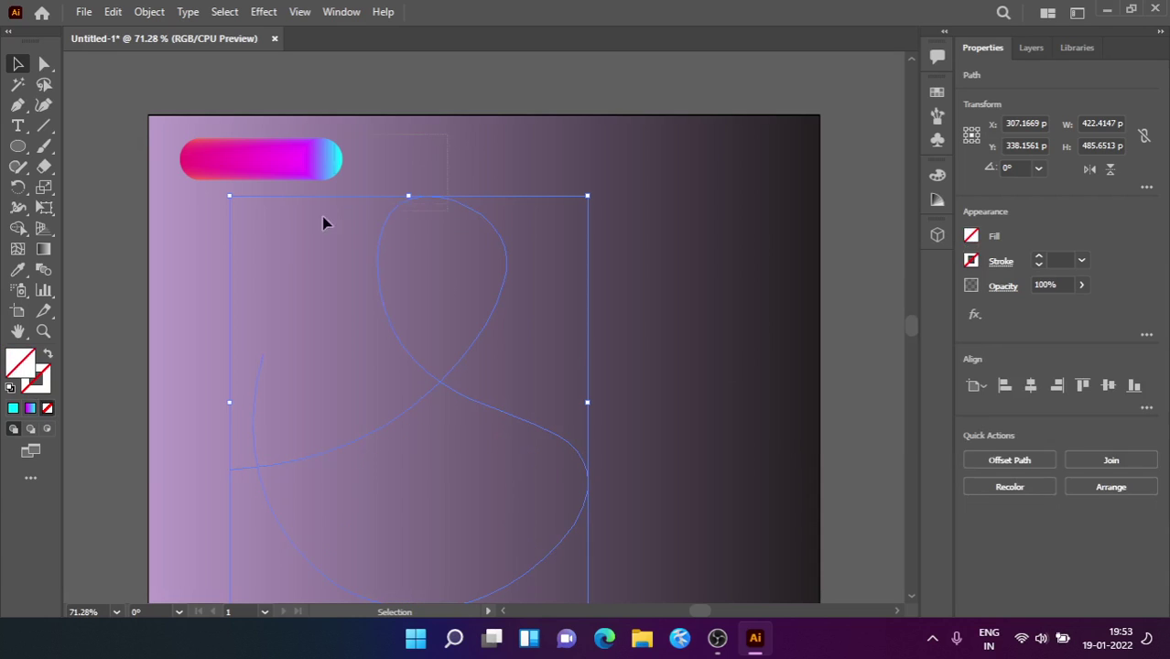
Step: Replace the blend's spine with the looping S-shaped path, so the gradient circles run along the curve
key(ctrl+a)
click(149, 12)
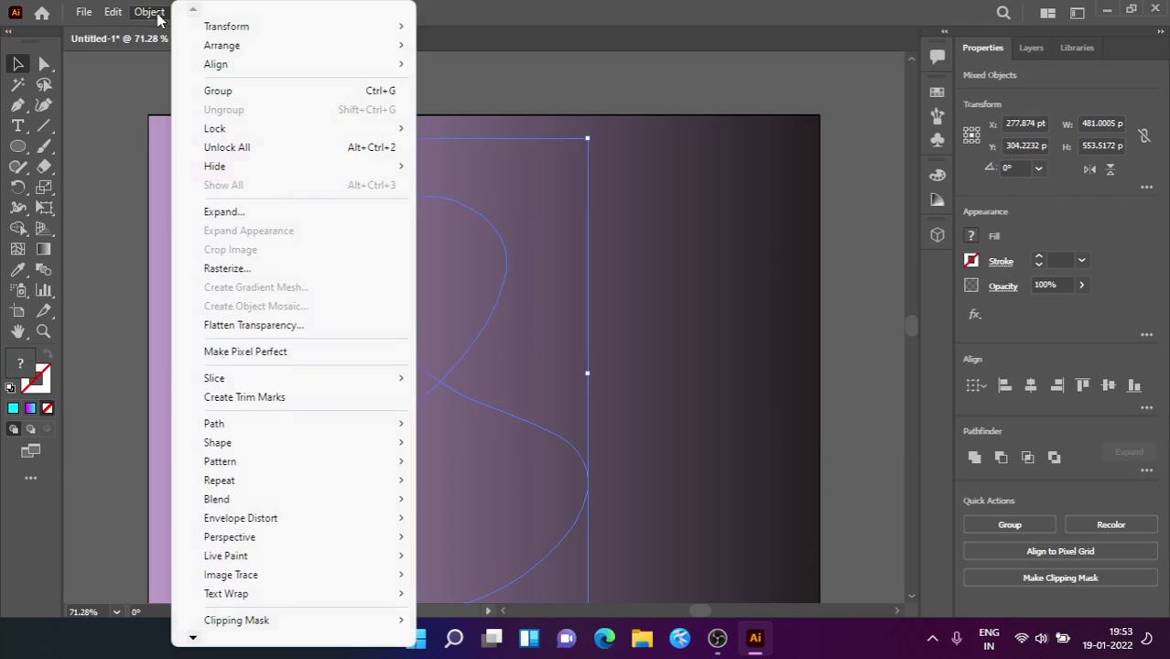
mouse_move(250, 502)
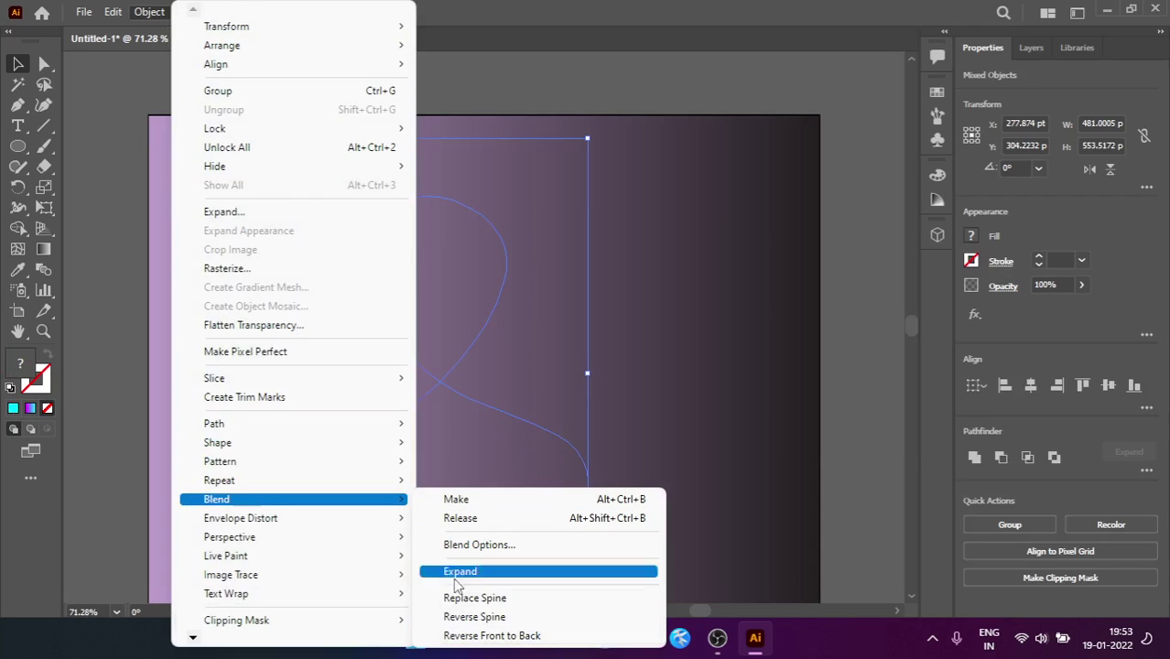
click(505, 599)
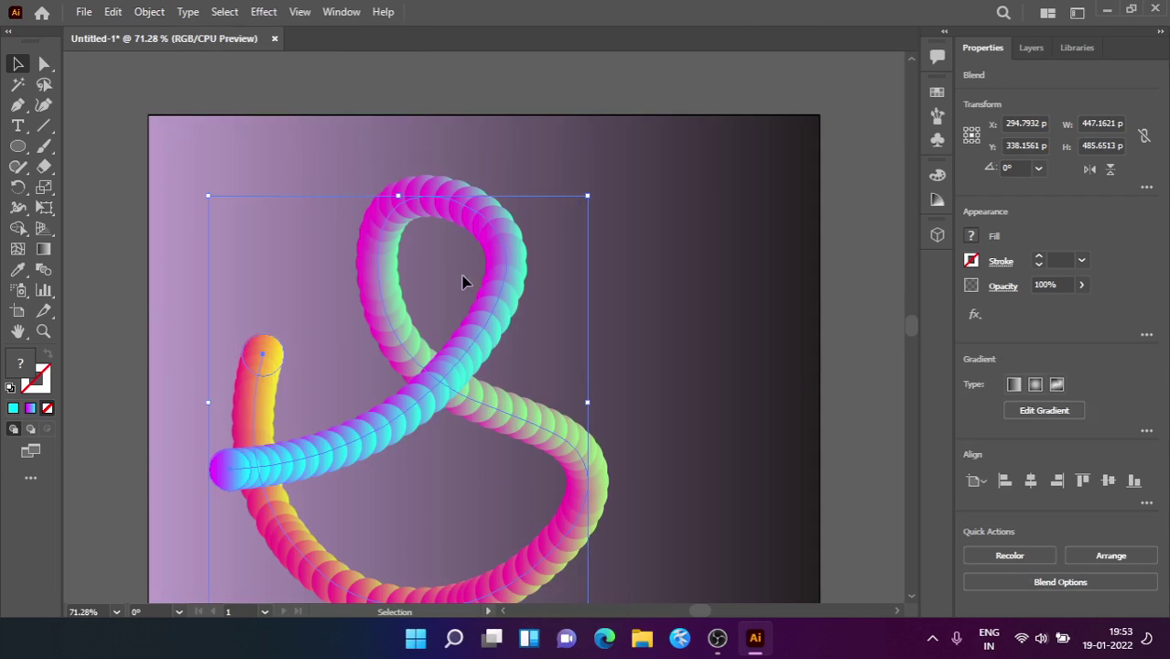
Step: Move the blended tube up towards the artboard's middle, to about X 390 pt and Y 271 pt
drag(493, 295, 572, 230)
scroll(826, 242, down, 1)
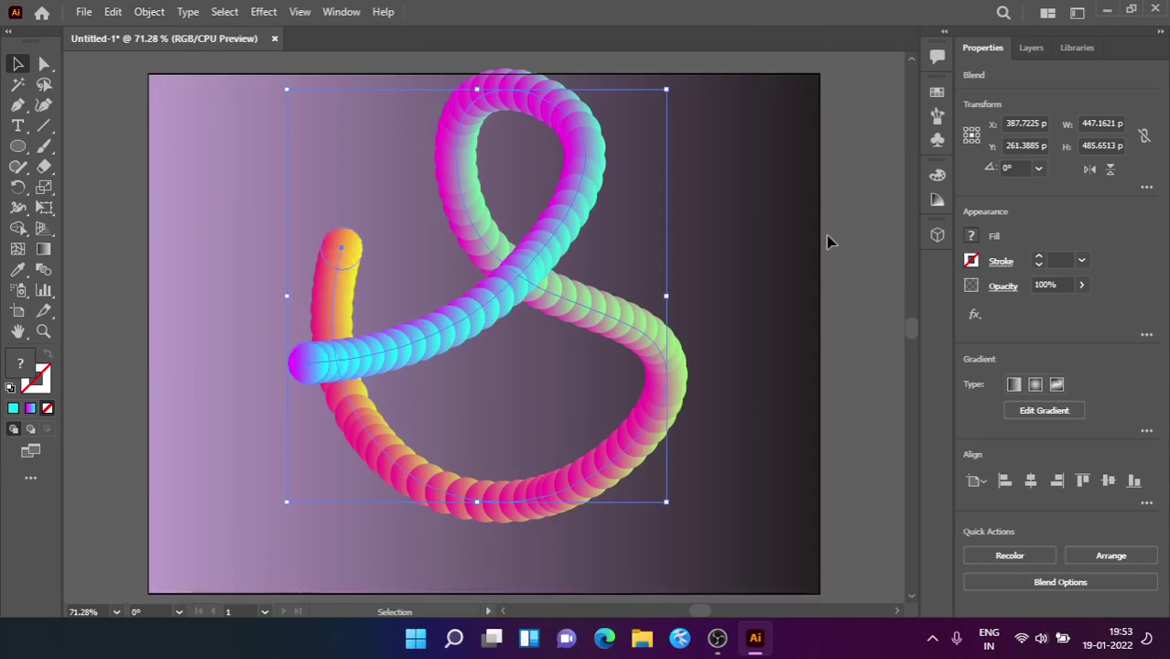
scroll(826, 242, down, 2)
mouse_move(580, 162)
mouse_down()
mouse_move(561, 220)
mouse_move(577, 172)
mouse_up()
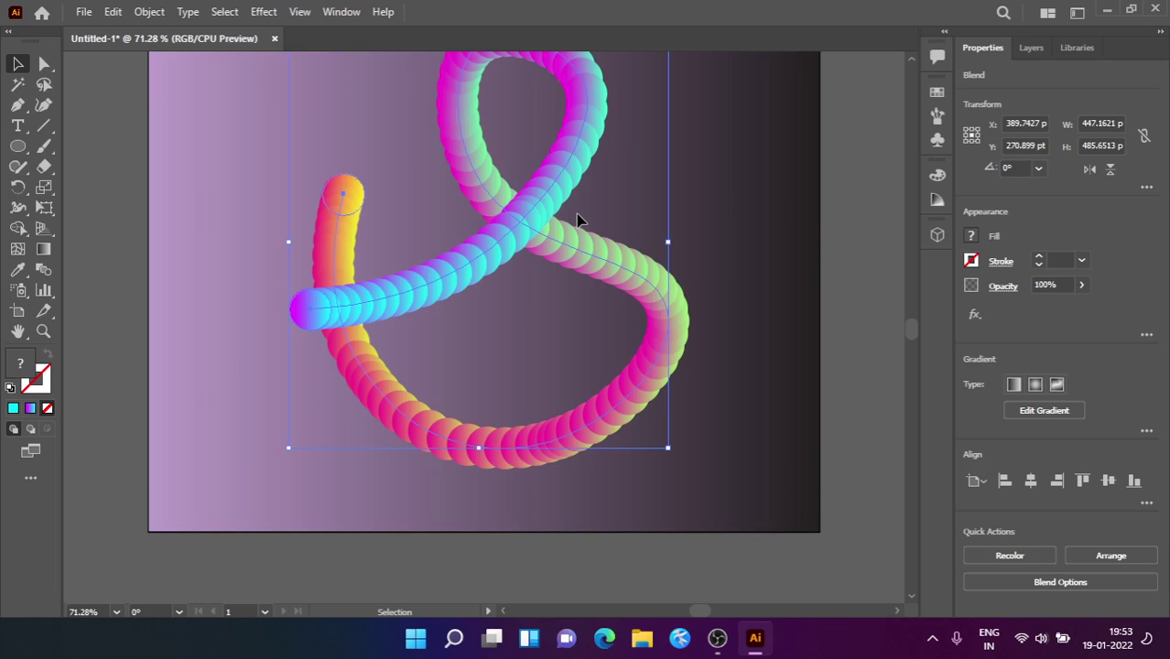
Step: Isolate the blend and enlarge its pink-yellow end circle to about 85 pt wide and 75 pt high
alt+scroll(577, 219, down, 3)
scroll(446, 339, up, 2)
alt+scroll(530, 323, up, 3)
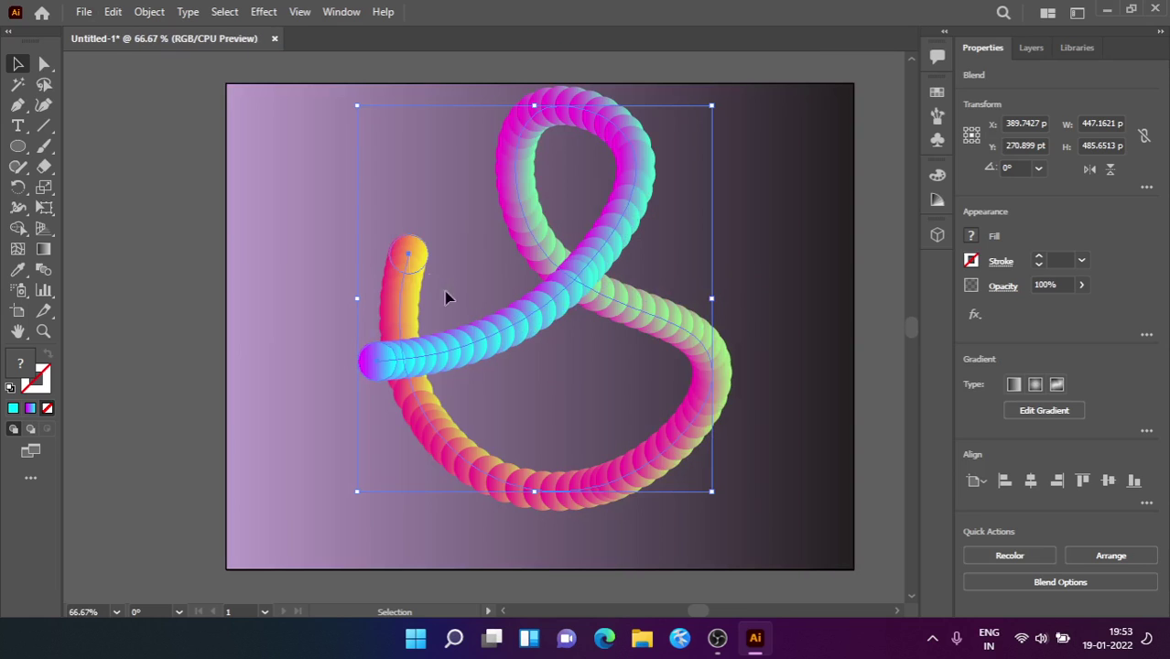
double_click(403, 251)
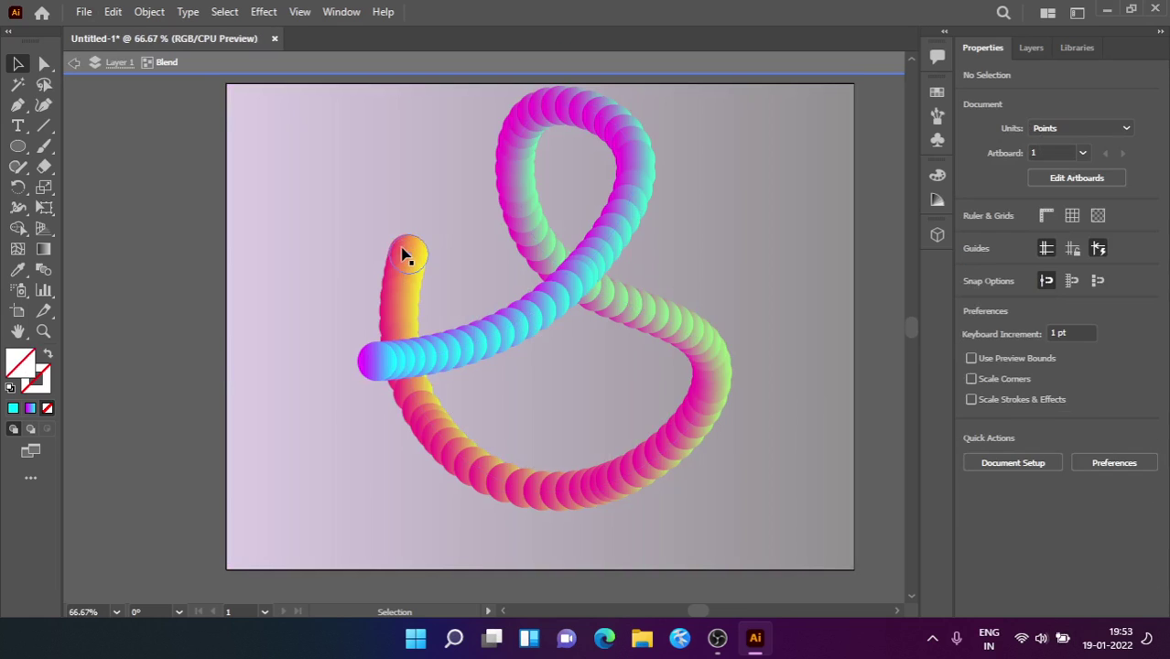
click(403, 252)
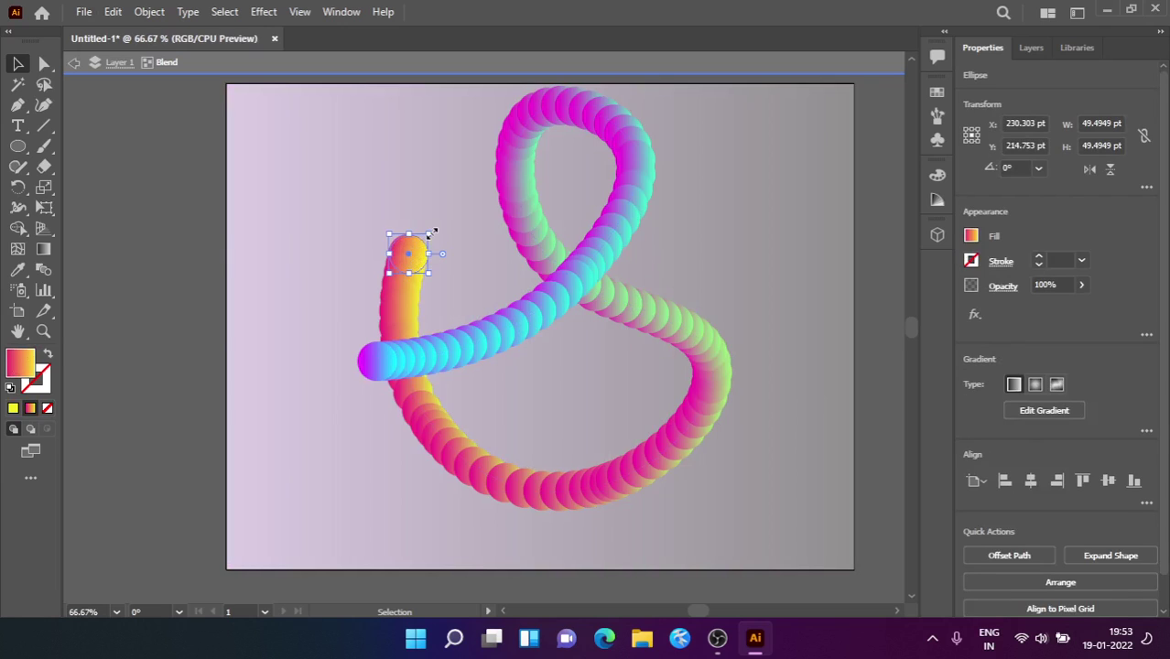
drag(434, 233, 459, 213)
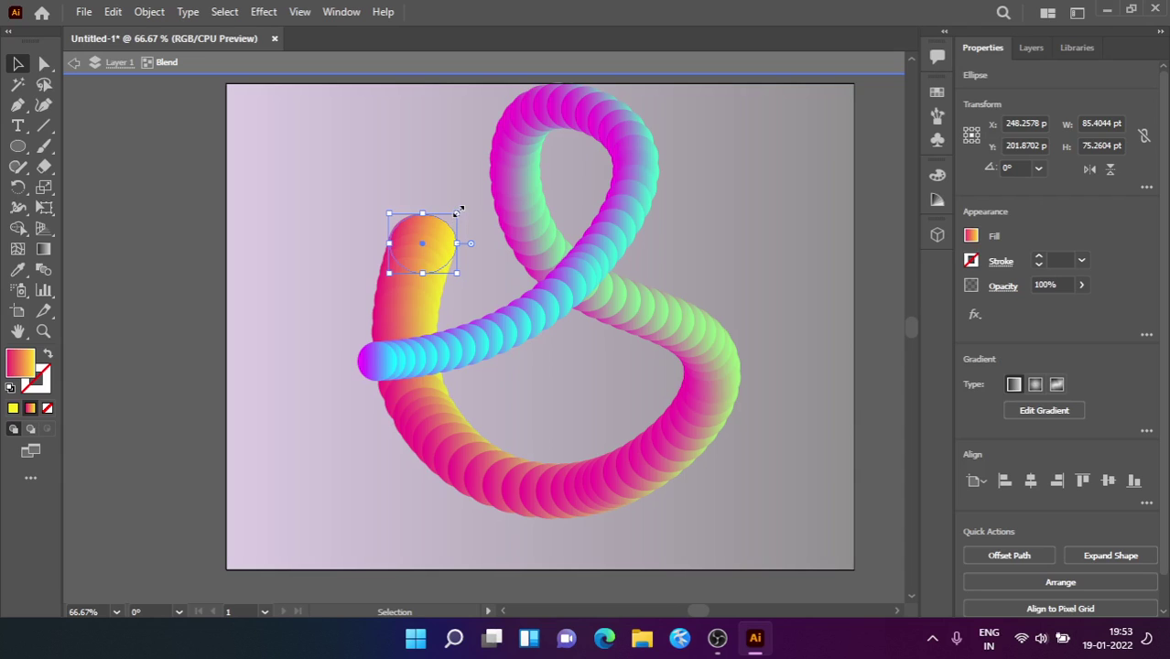
Step: Enlarge the purple-cyan end circle to about 59 pt wide and 52 pt high, and deselect it
click(373, 362)
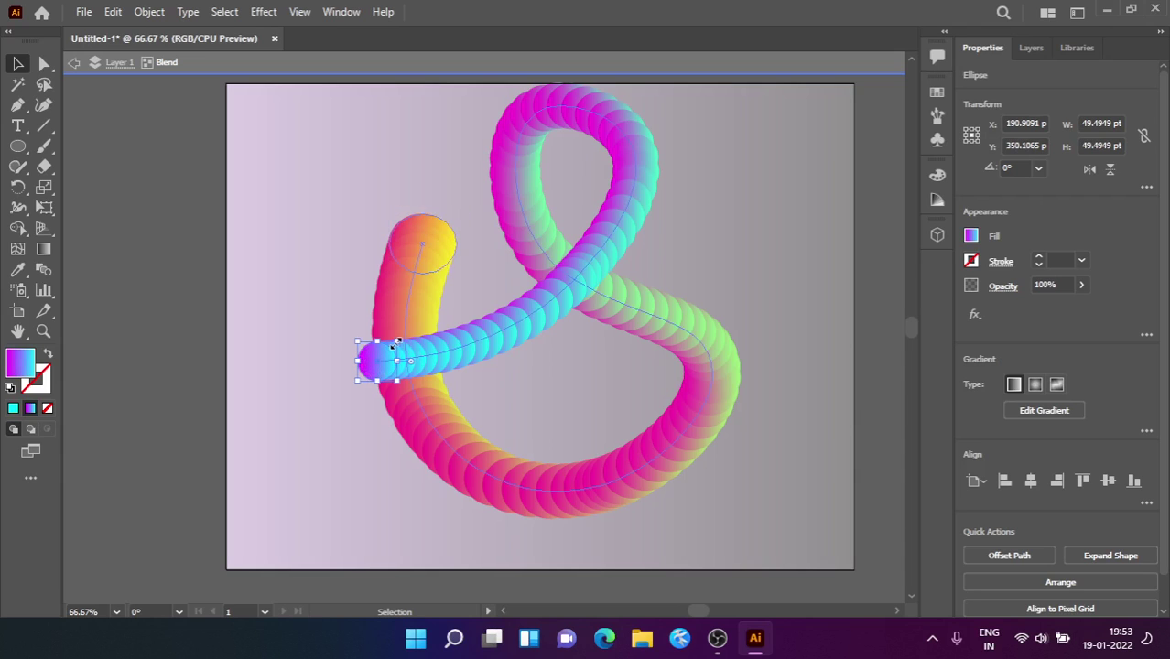
mouse_move(395, 342)
mouse_down()
mouse_move(450, 312)
mouse_move(403, 339)
mouse_up()
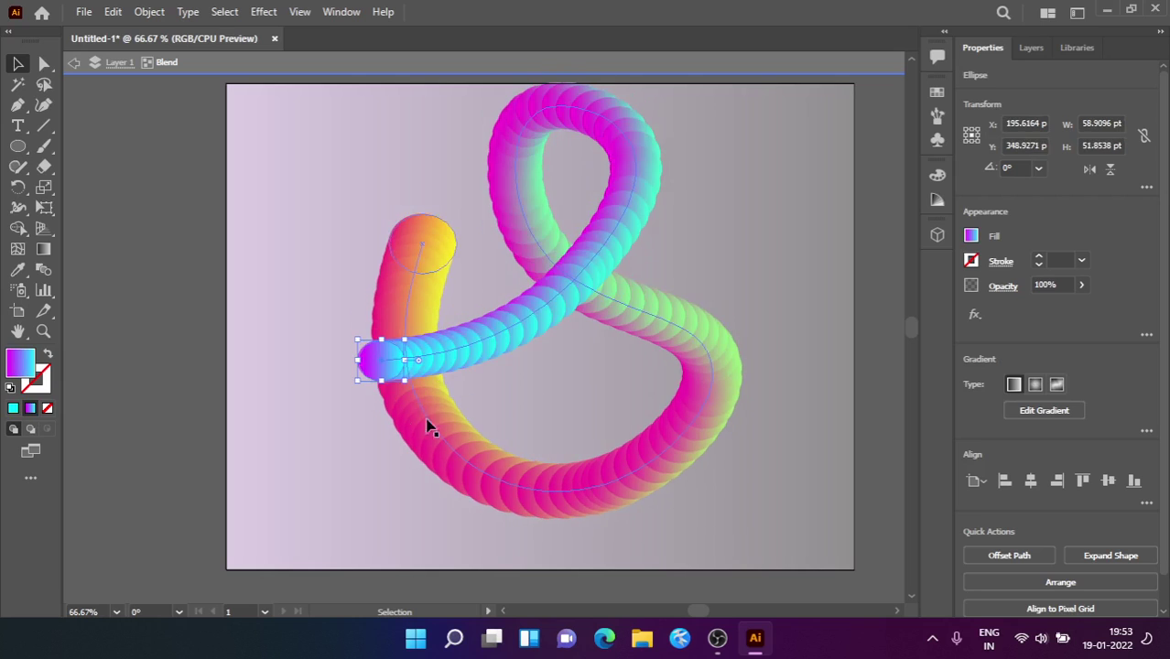
click(152, 196)
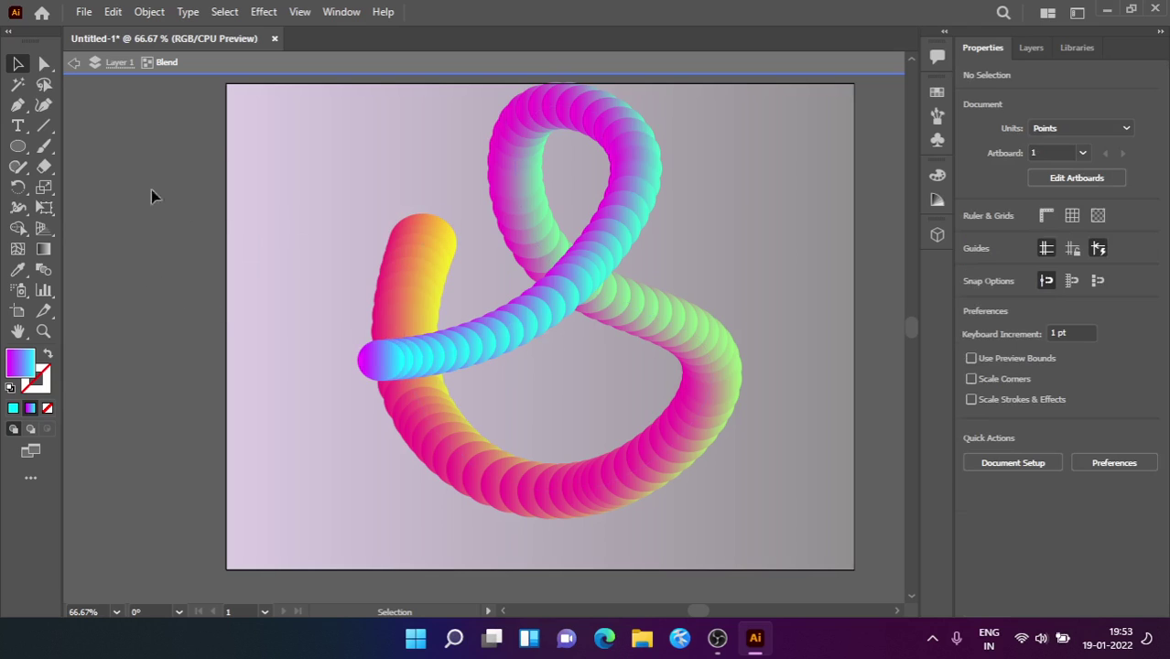
Step: Select the whole blend and increase its number of specified steps to make the tube smooth
drag(298, 133, 888, 466)
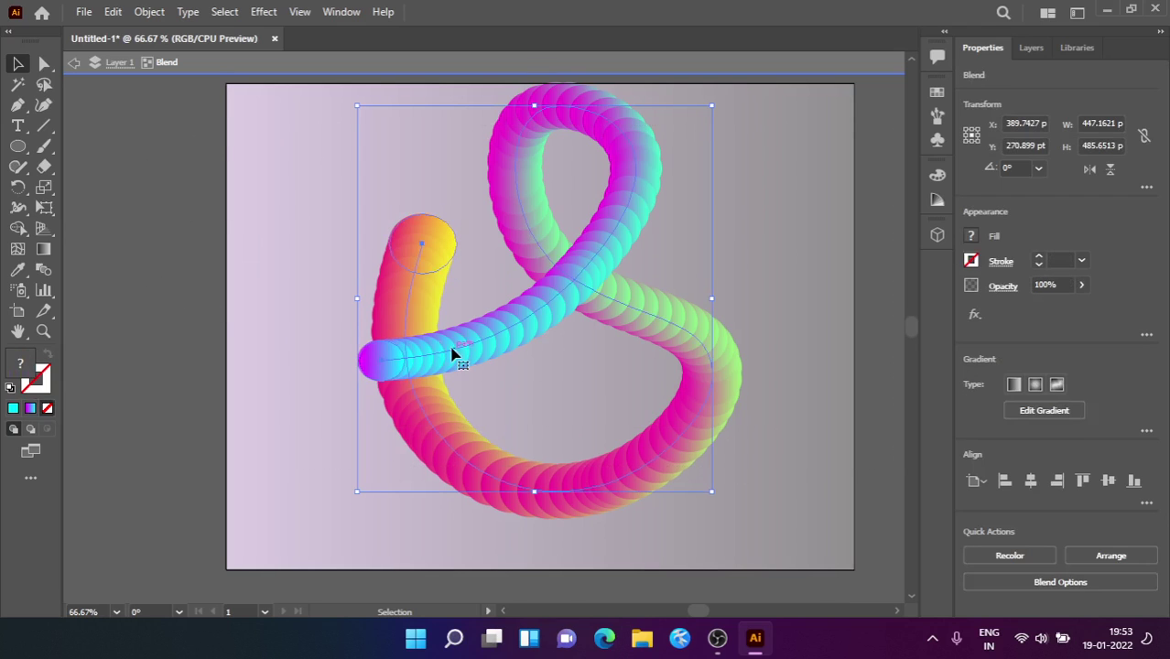
scroll(454, 348, up, 2)
click(1030, 50)
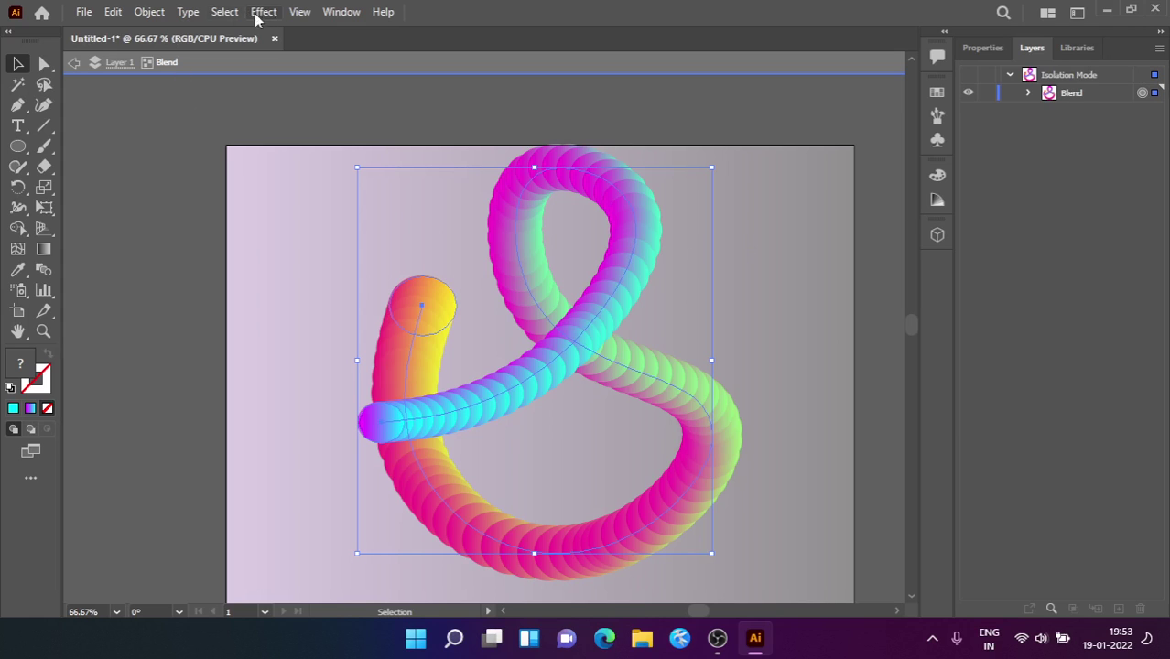
click(224, 12)
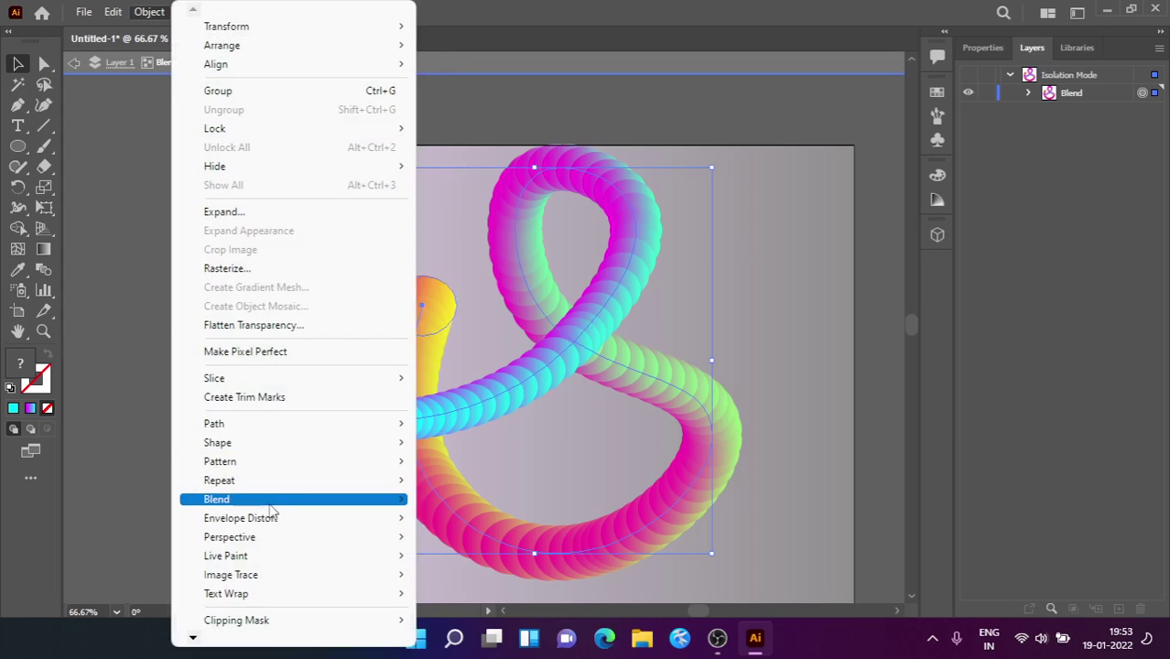
mouse_move(274, 503)
click(515, 548)
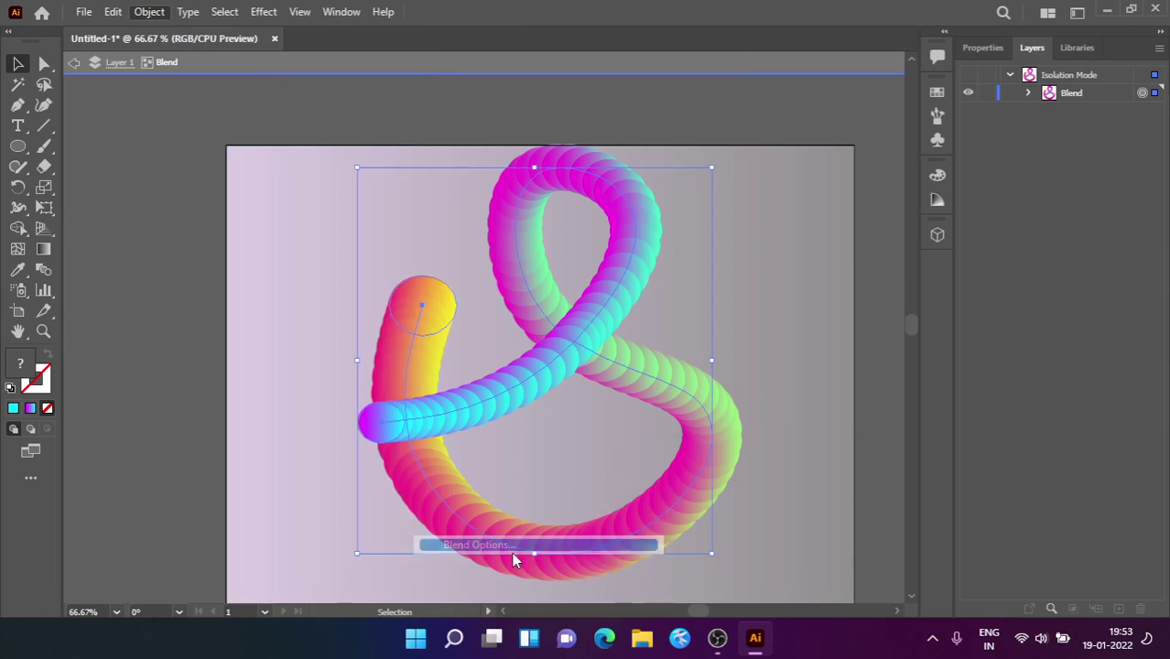
double_click(836, 491)
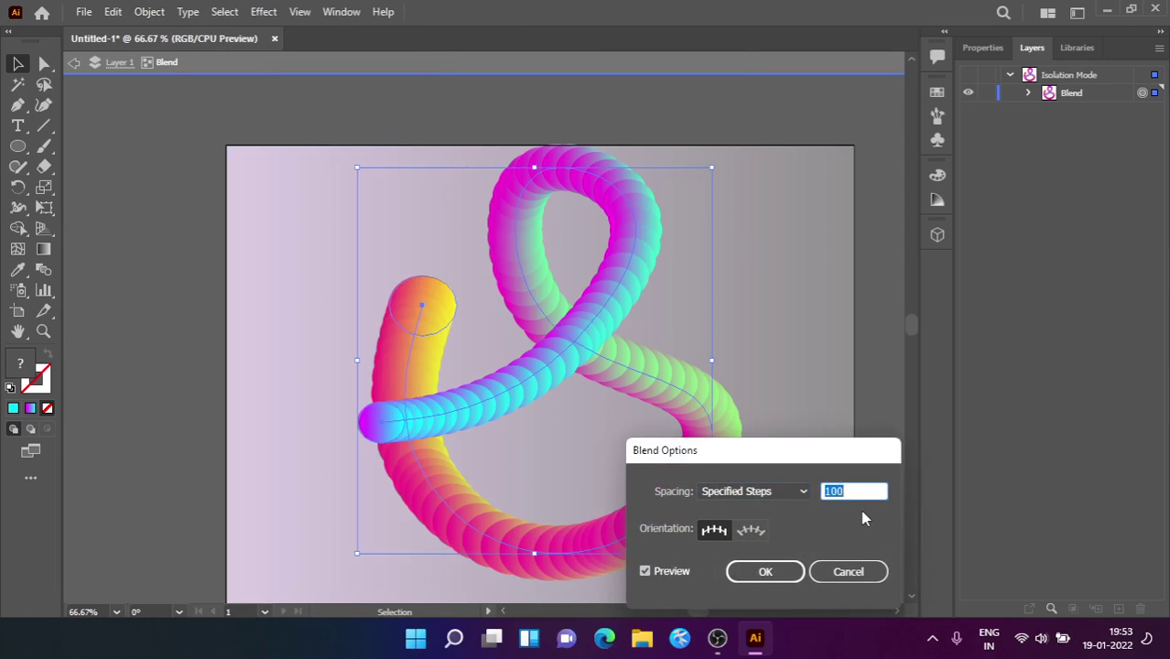
text(1)
click(787, 572)
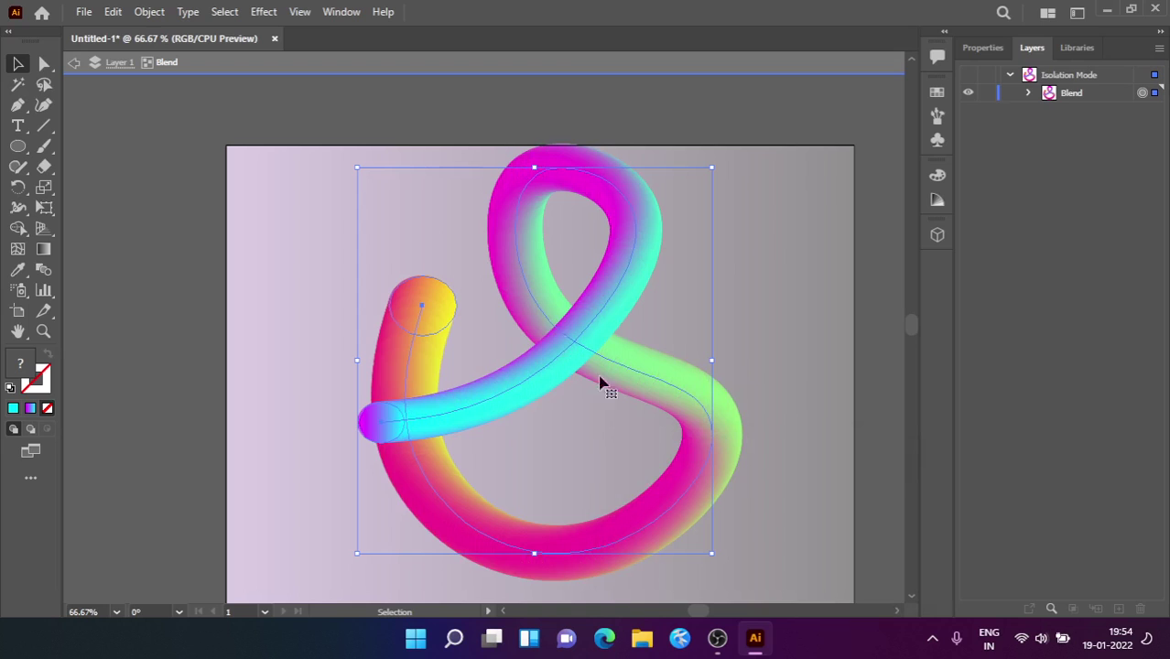
Step: Scale the tube down slightly so its upper loop sits inside the artboard, and exit isolation mode
drag(713, 170, 692, 189)
double_click(164, 240)
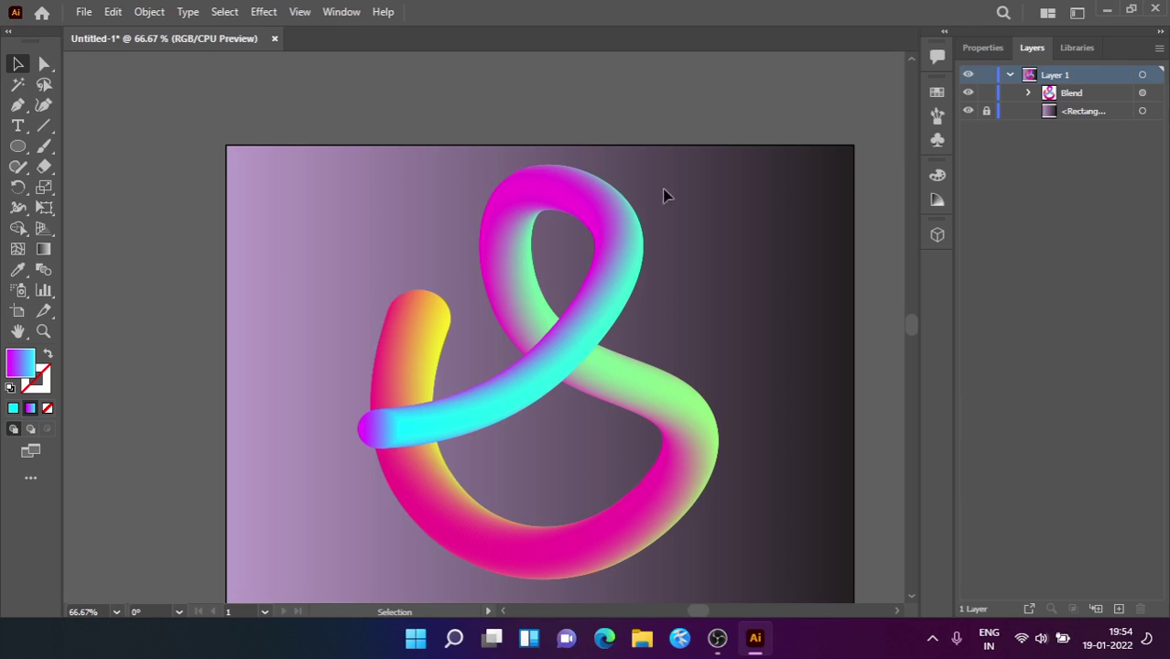
scroll(169, 256, down, 2)
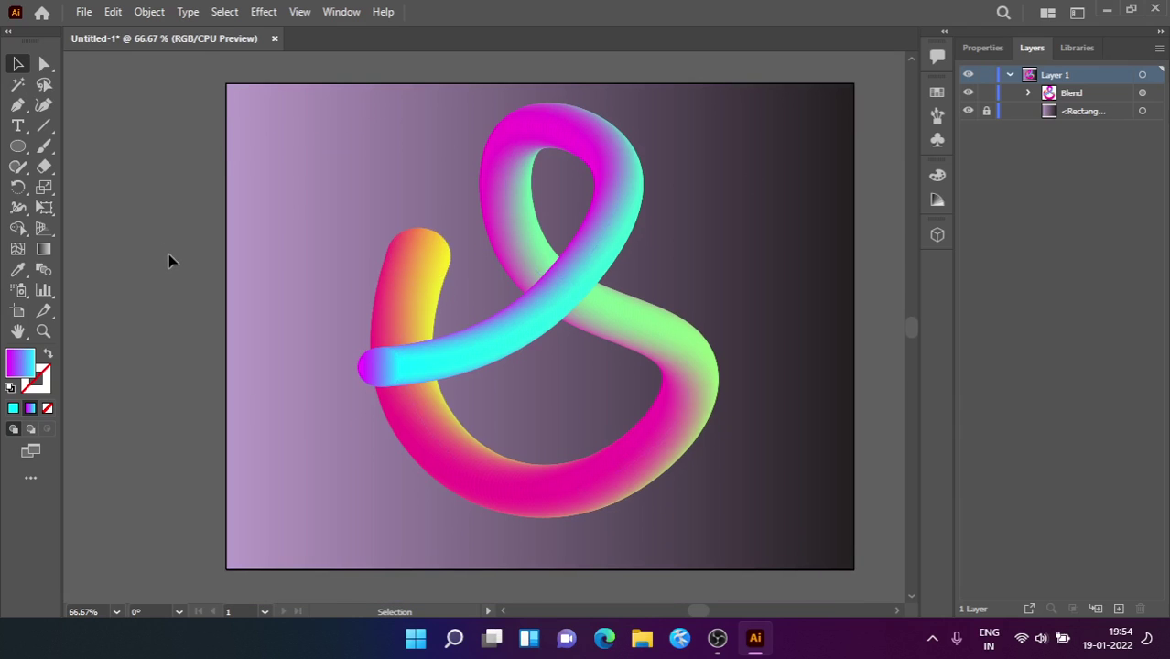
Step: Reshape the tube's upper loop with Direct Selection by adjusting the direction handles of its right-hand anchor point
click(44, 63)
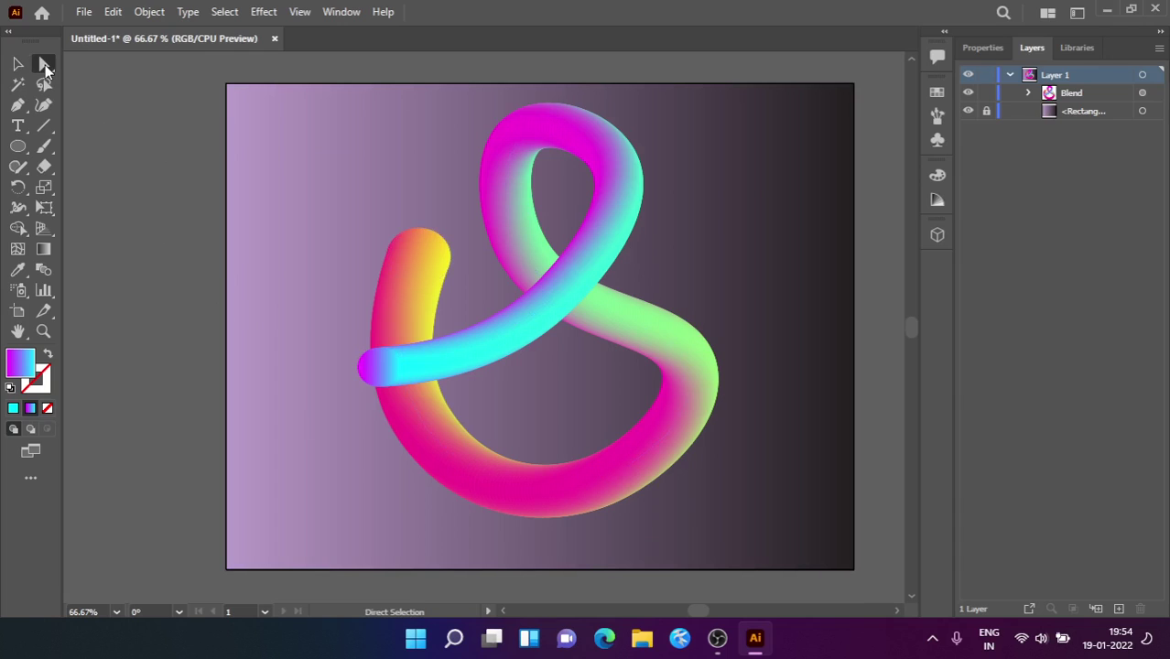
click(620, 187)
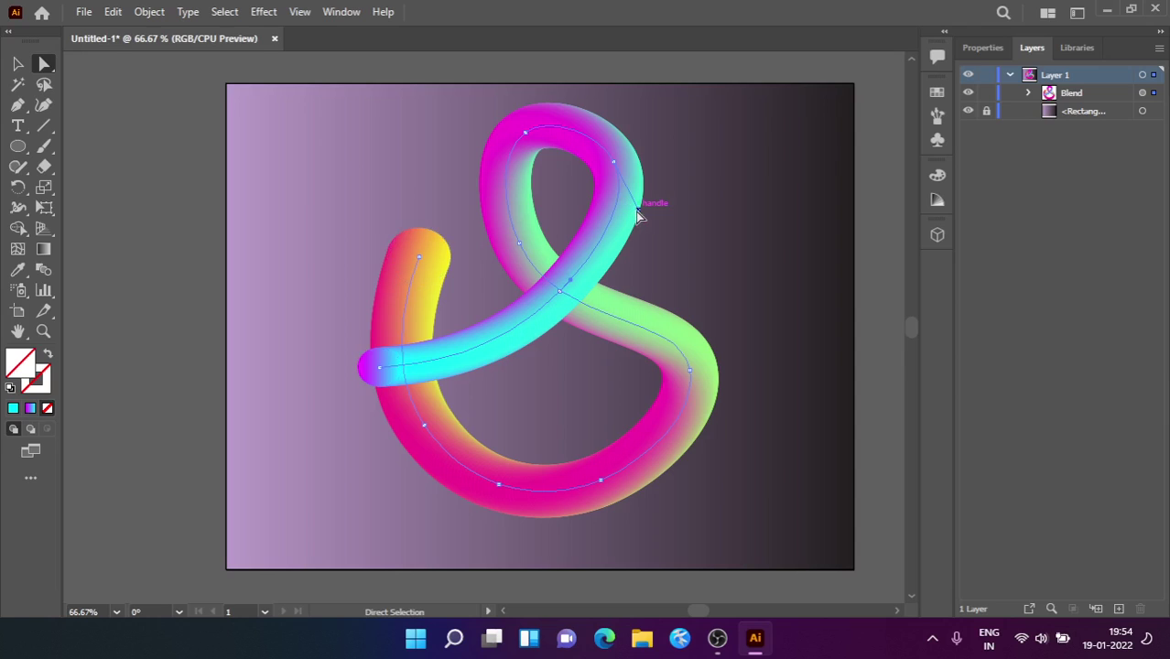
drag(638, 214, 610, 231)
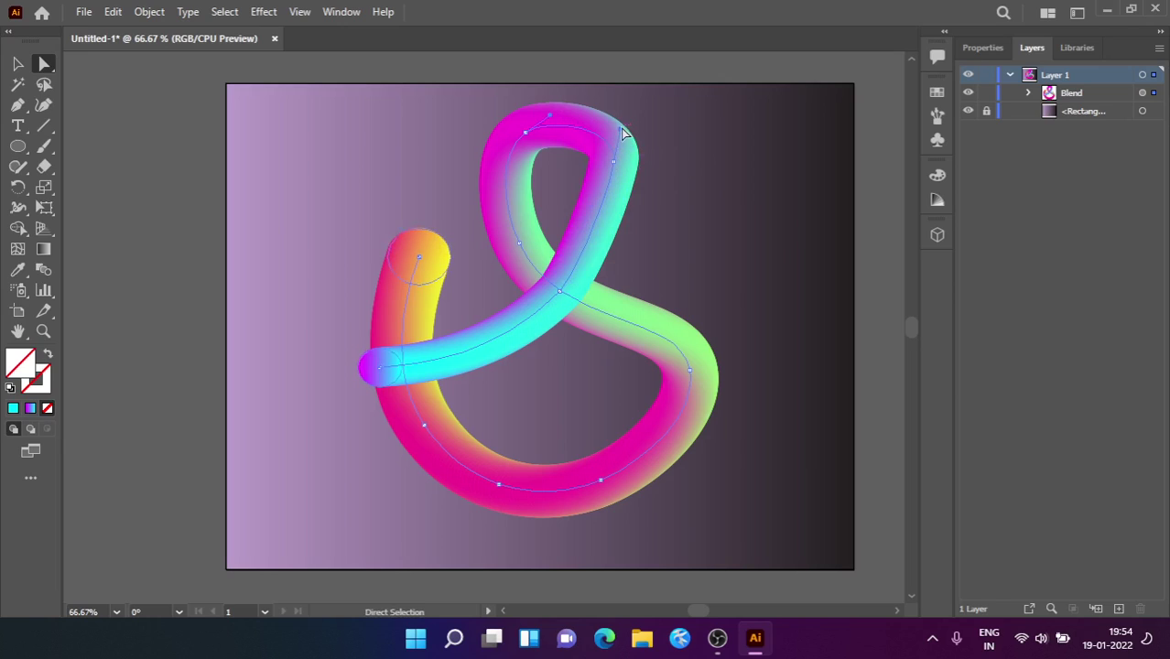
drag(622, 133, 611, 130)
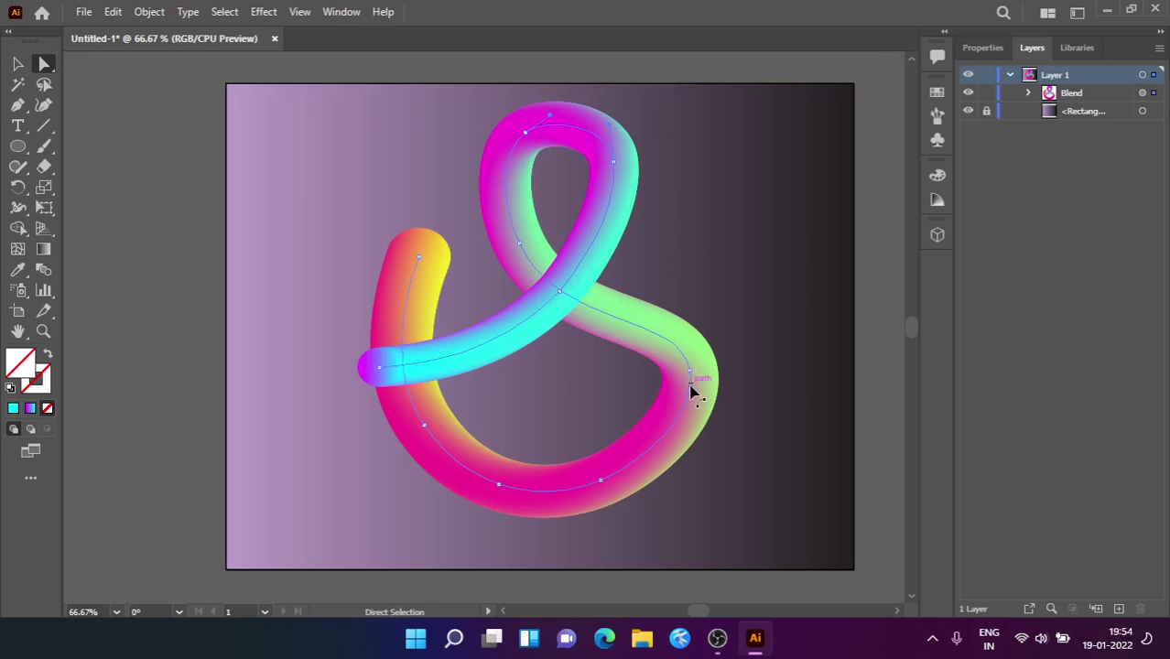
Step: Adjust the curve of the tube's lower-right bend by moving the direction handle of its anchor point
click(700, 424)
mouse_move(699, 411)
mouse_down()
mouse_move(680, 419)
mouse_move(725, 413)
mouse_move(700, 413)
mouse_up()
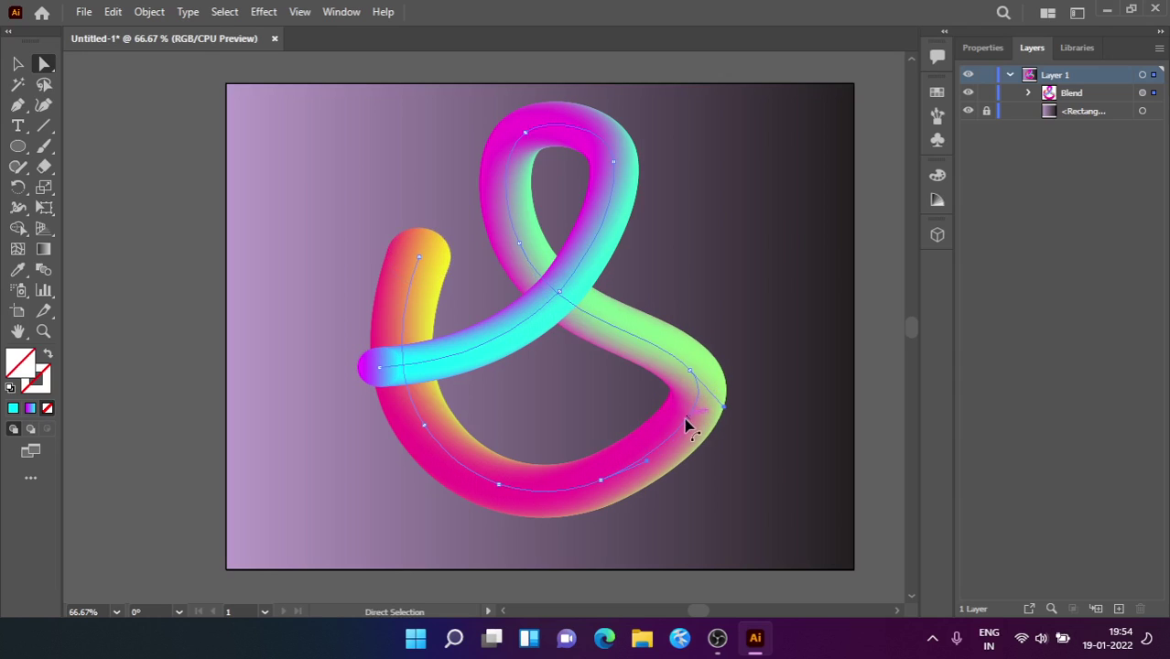
click(713, 436)
click(692, 414)
drag(728, 412, 687, 441)
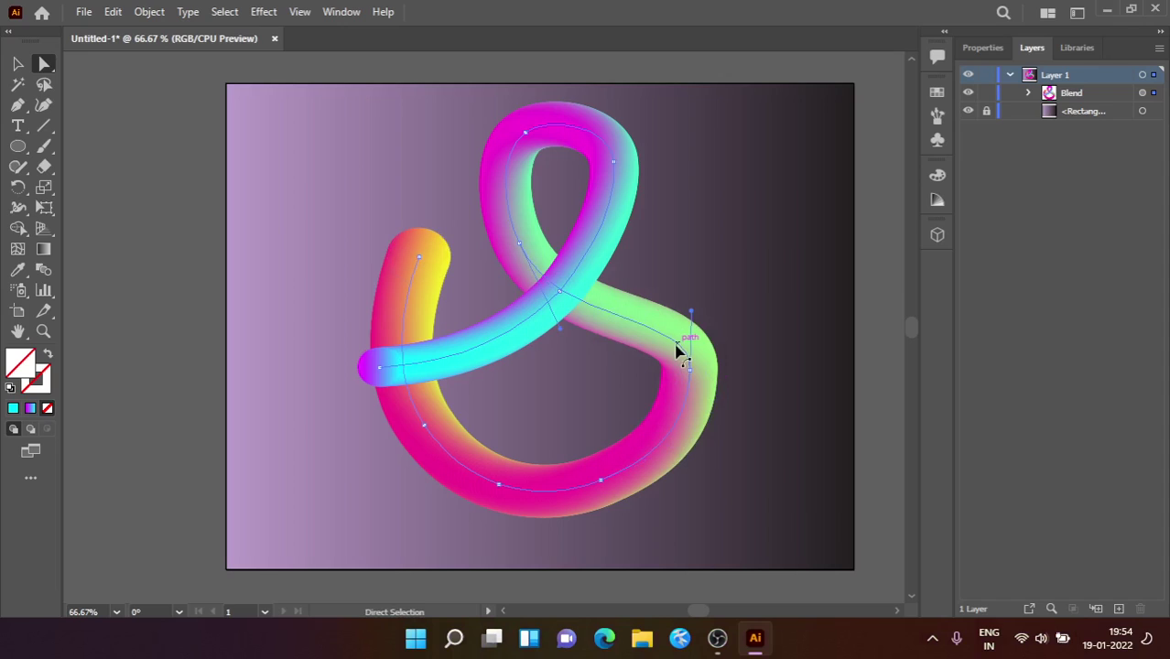
Step: Try stretching and then shortening the direction handles of the lower-right bend's anchor point to change its curvature
drag(692, 379, 689, 374)
drag(687, 431, 721, 525)
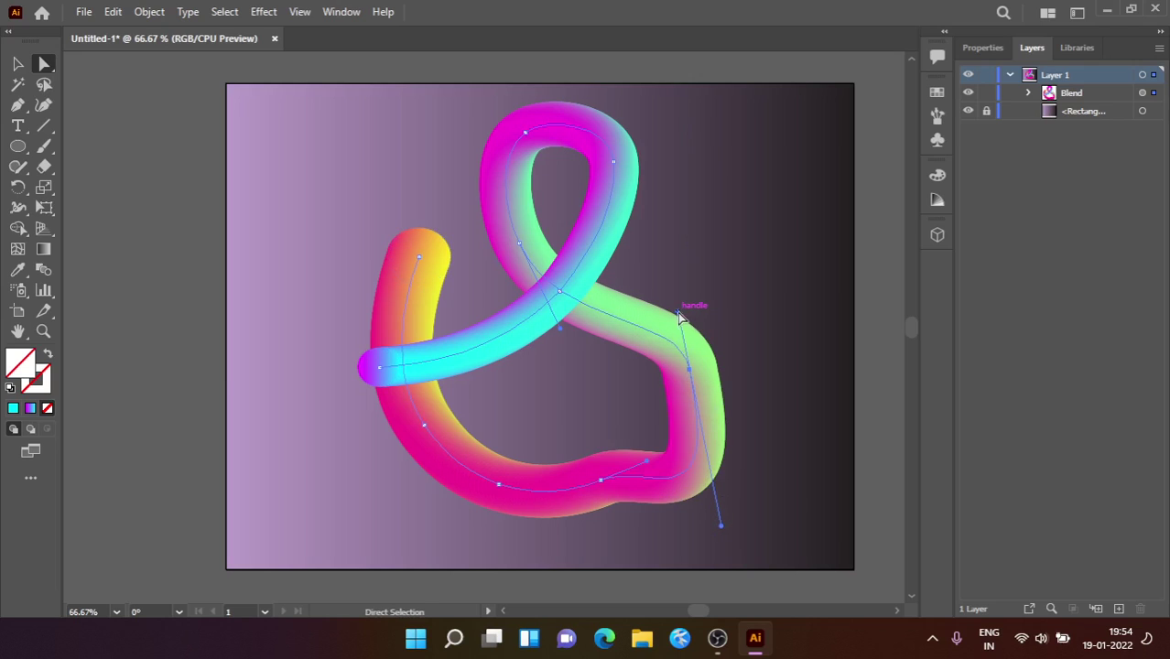
drag(680, 317, 687, 348)
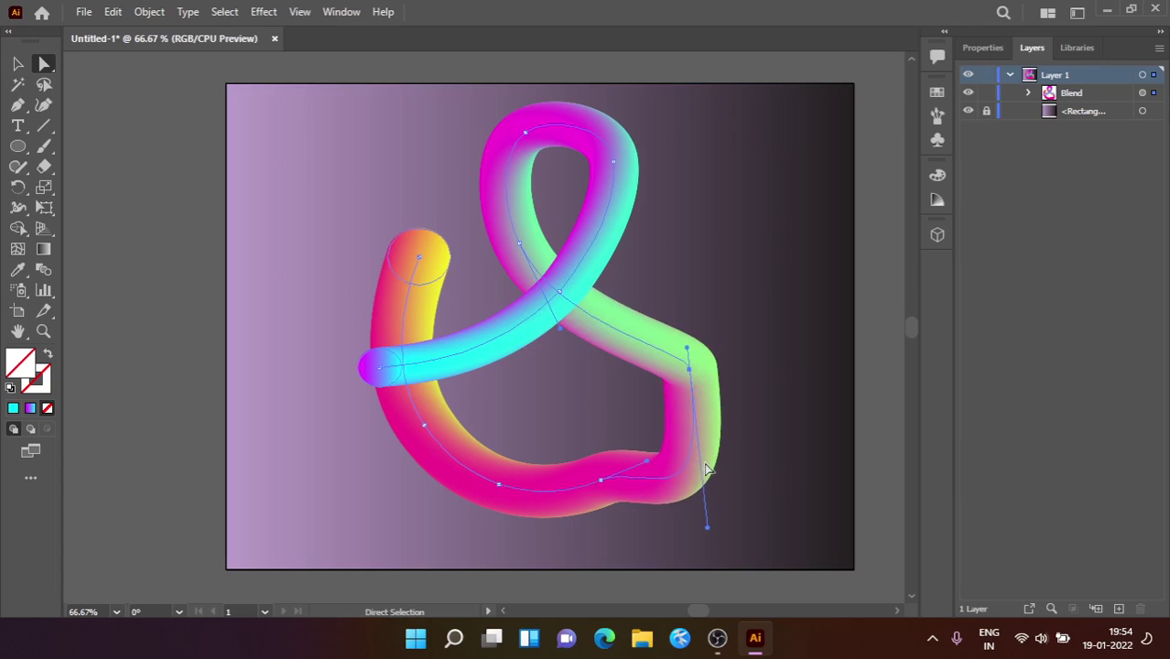
drag(708, 529, 620, 479)
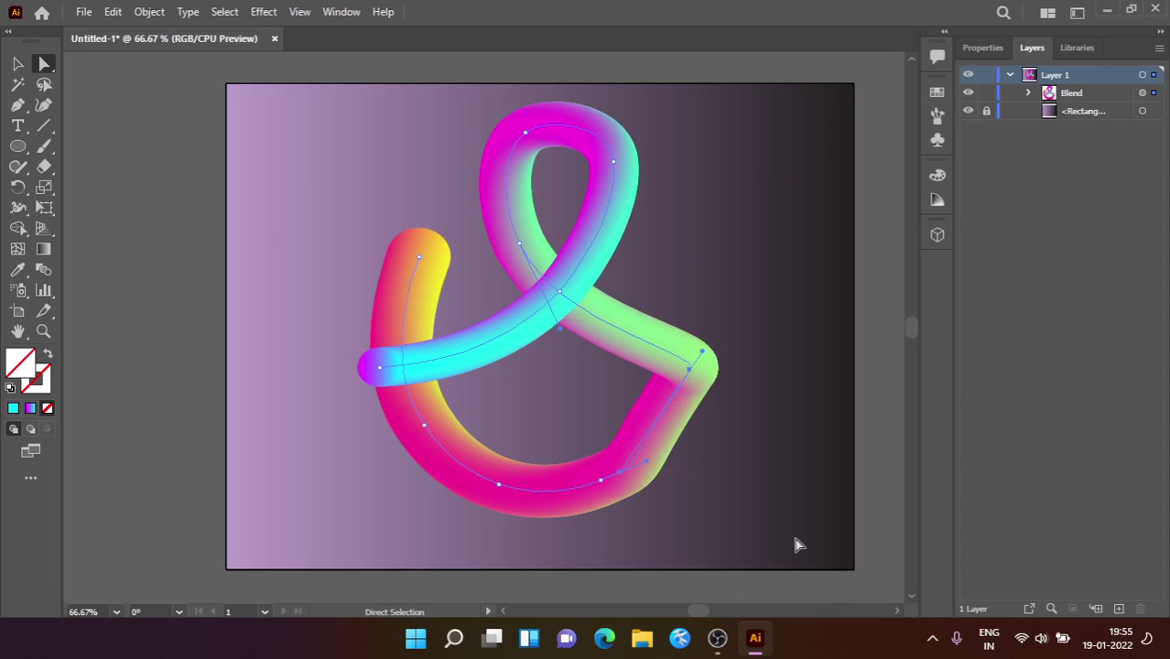
Step: Reshape the lower-right bend into a smooth rounded curve by repositioning its direction handles, and deselect the blend
key(v)
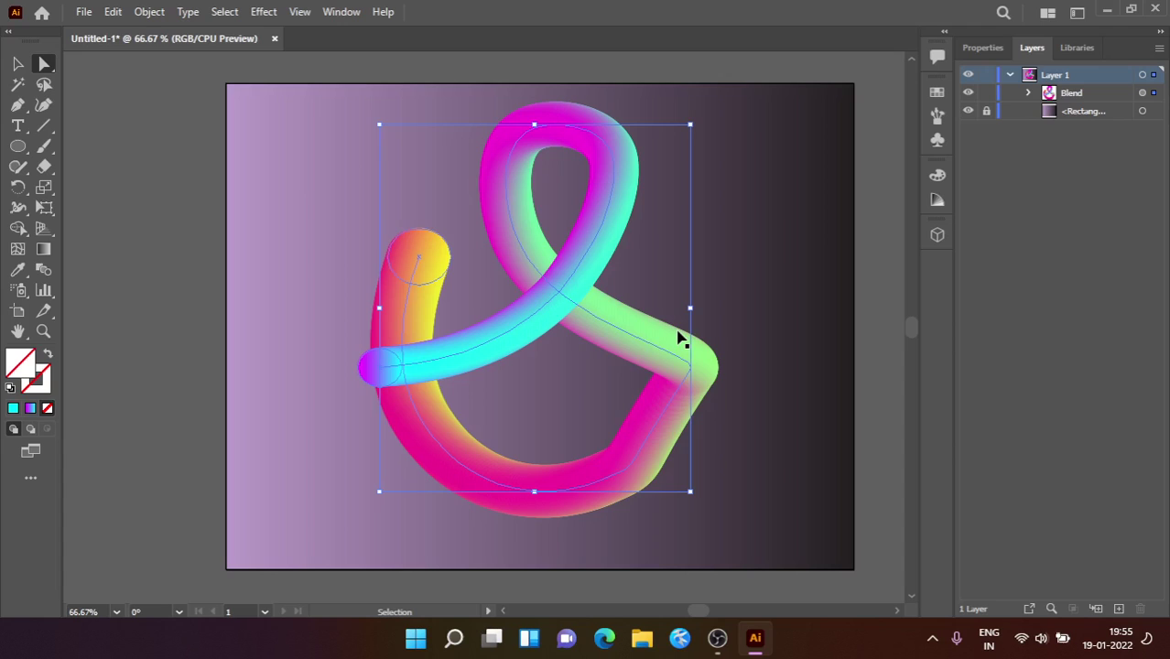
drag(678, 337, 700, 445)
key(a)
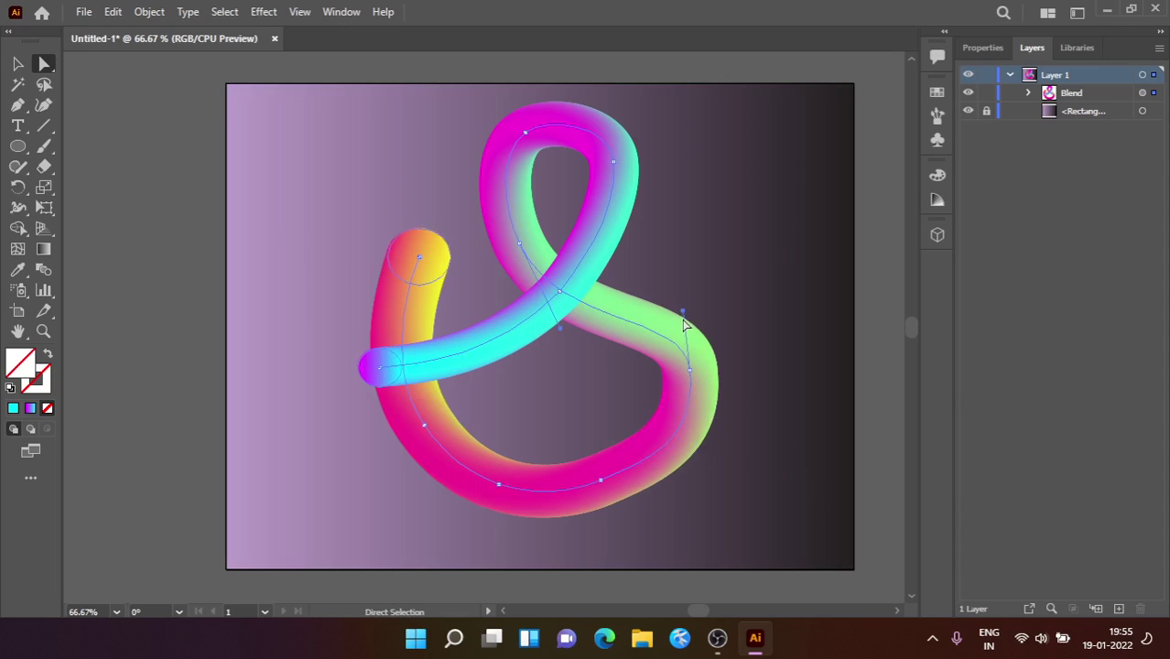
drag(686, 316, 693, 290)
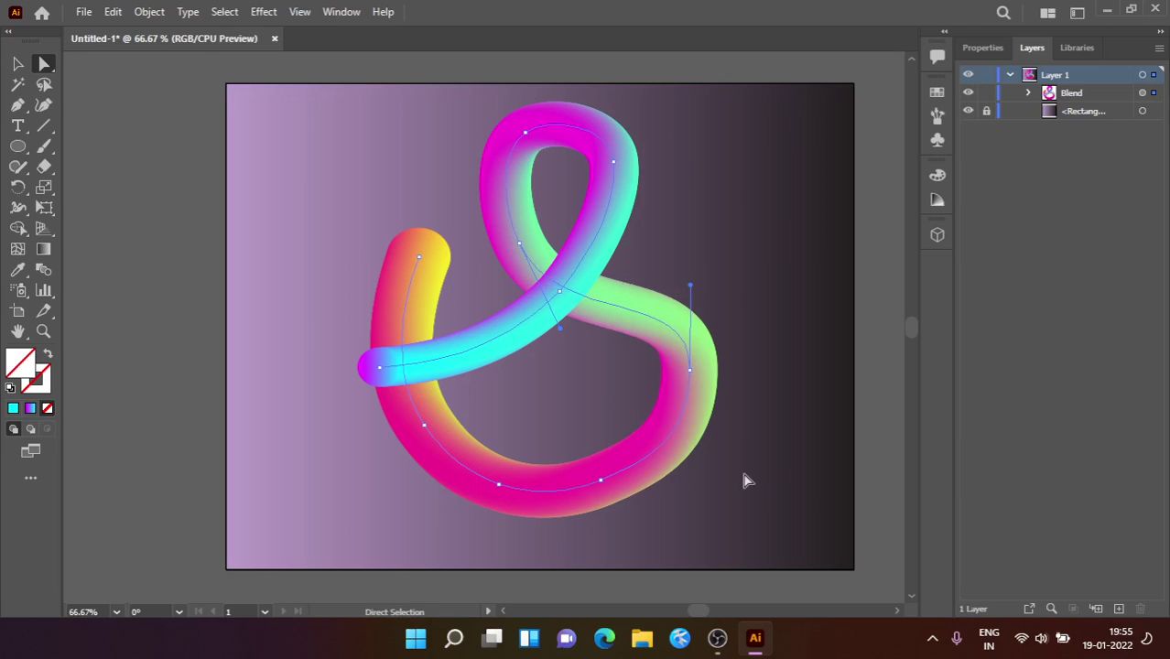
click(265, 161)
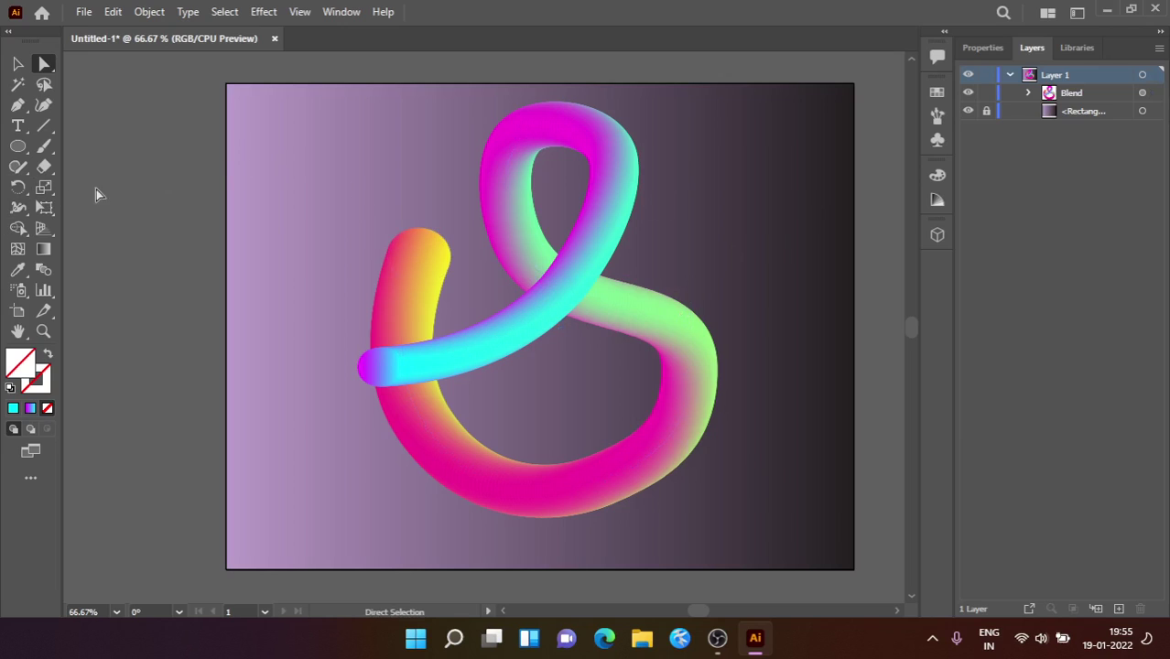
Step: Save the document as SBlend in Adobe Illustrator format with the Illustrator 2020 version, and close the program
key(ctrl+s)
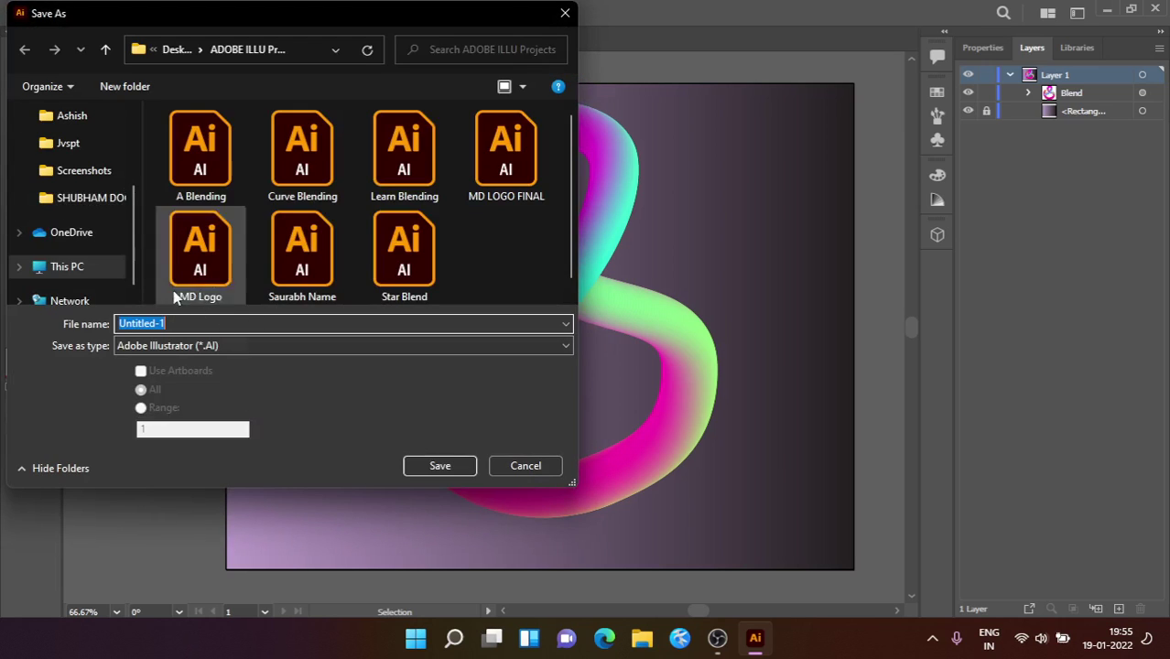
text(S)
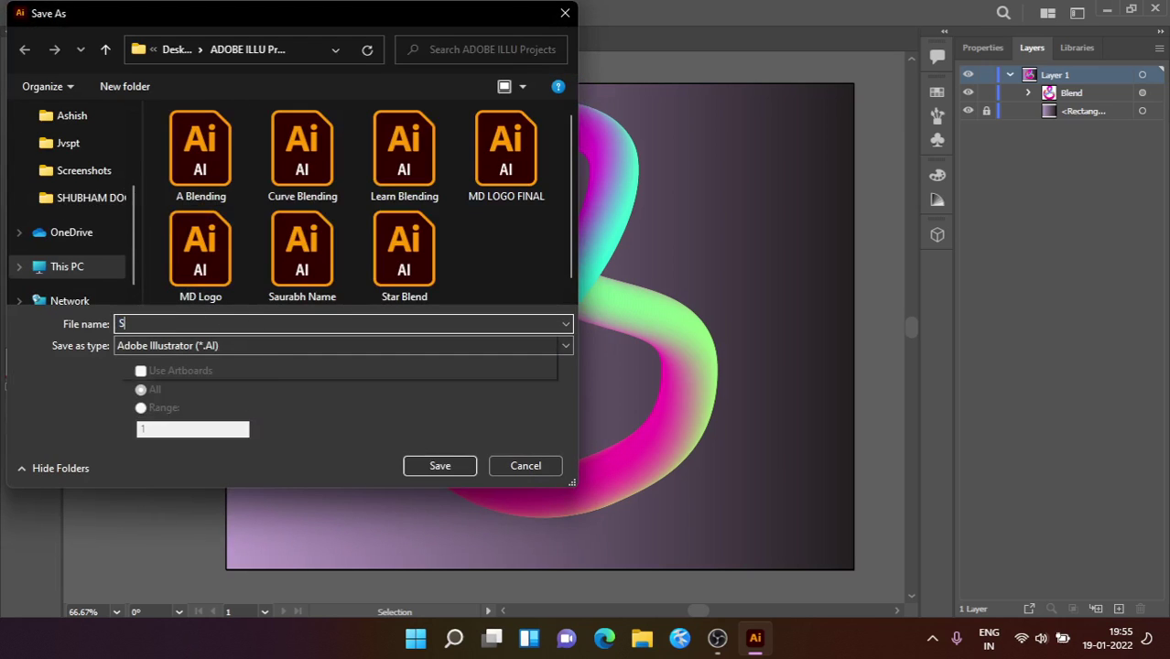
text(Blend)
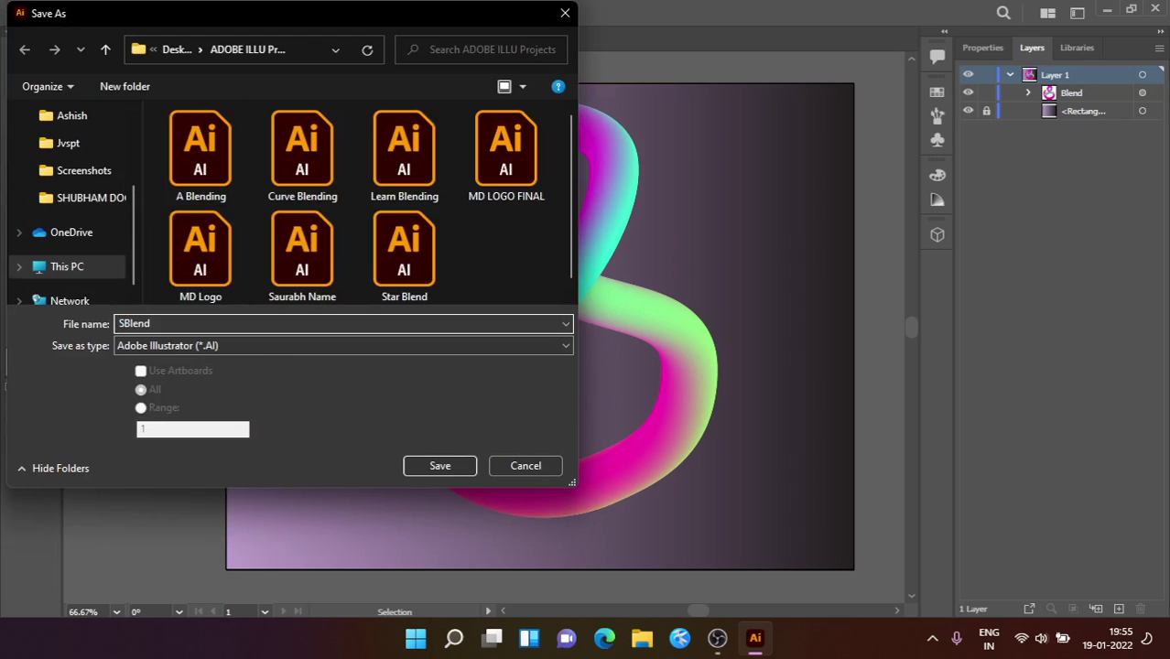
key(Return)
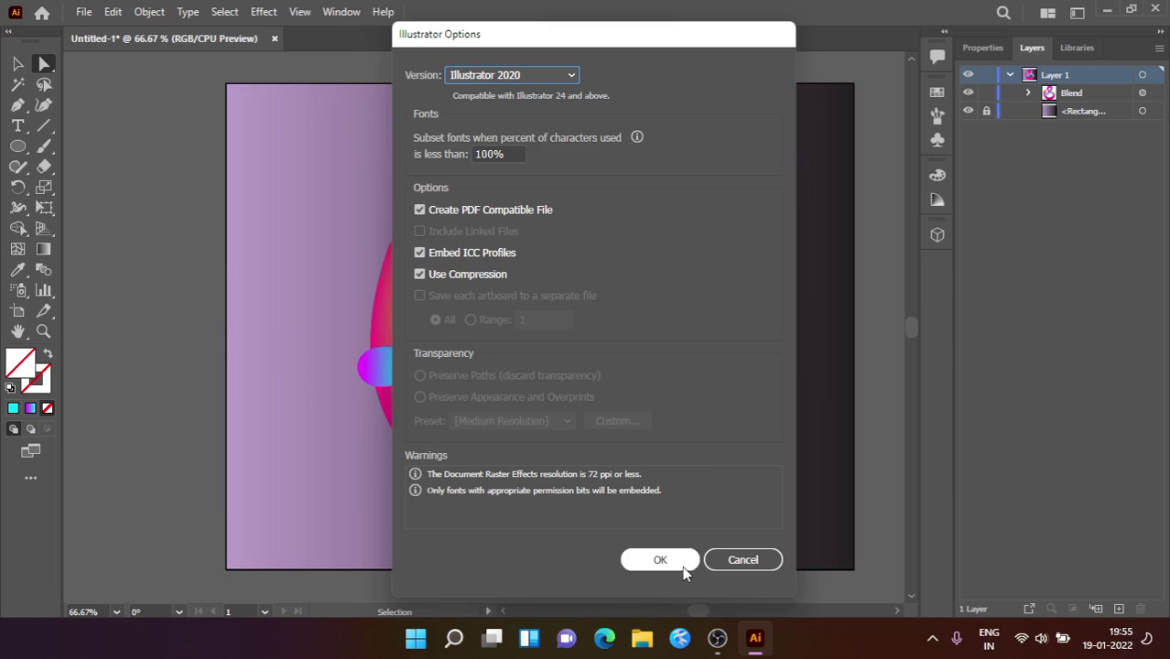
click(682, 566)
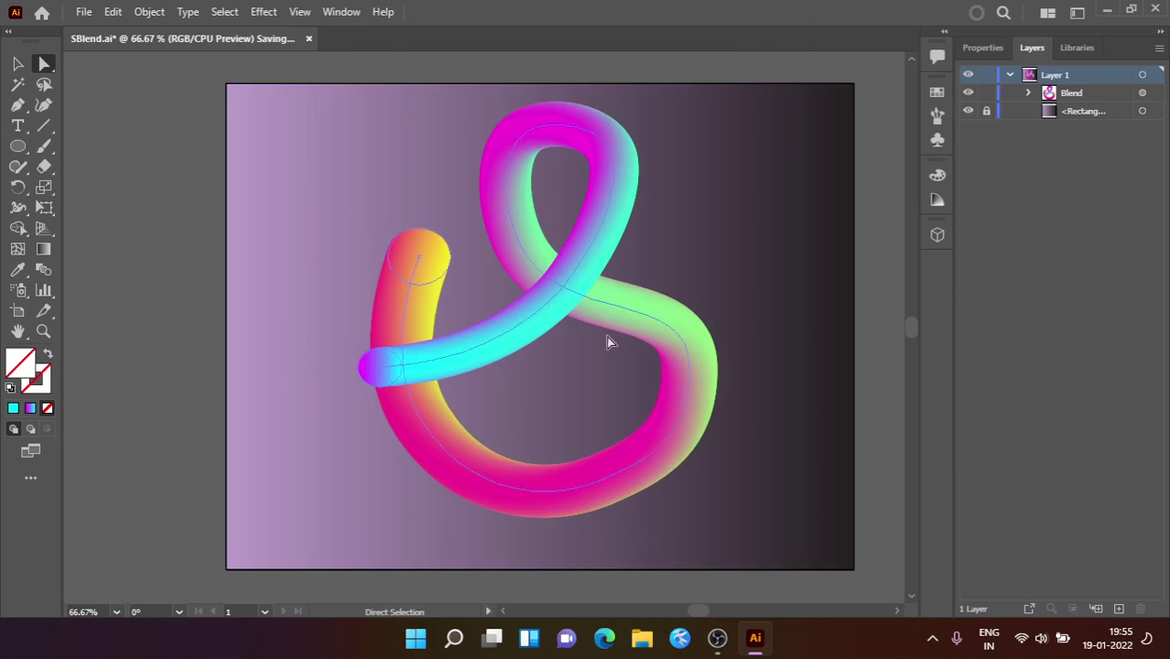
click(1133, 9)
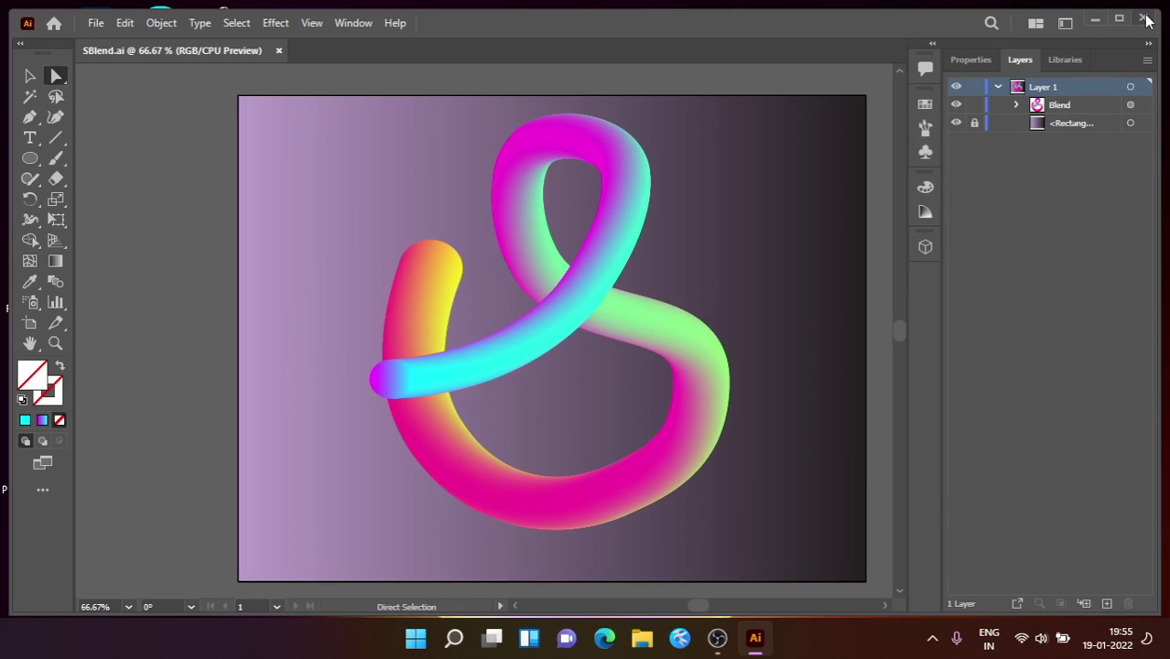